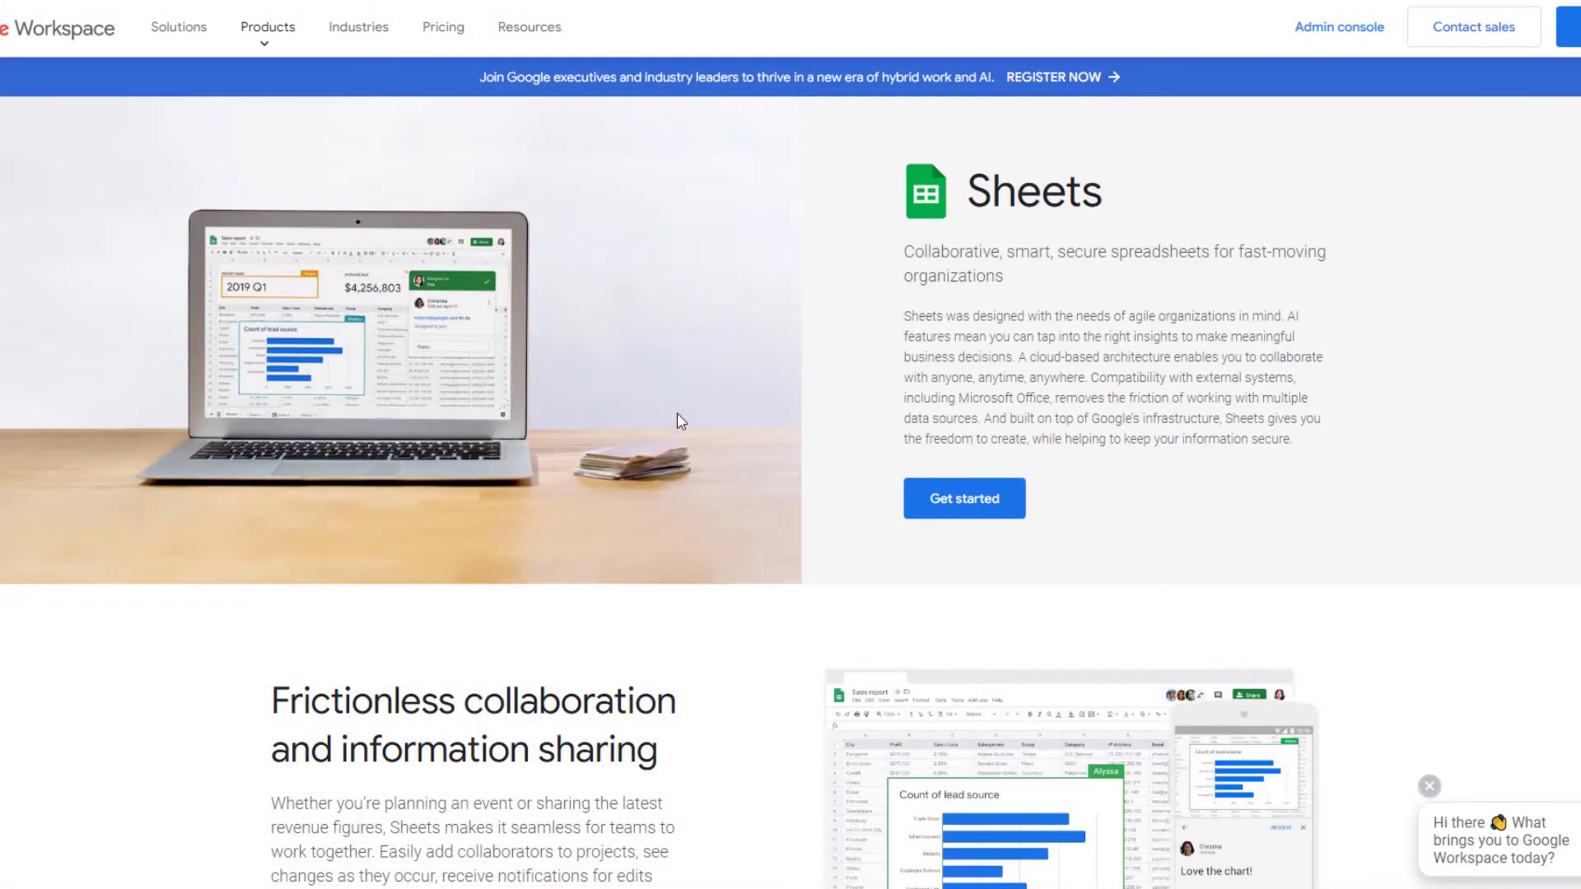
# Step: Review the Google Workspace product page for Sheets, covering collaboration, AI insights, file formats and security
pyautogui.scroll(-3, 749, 218)
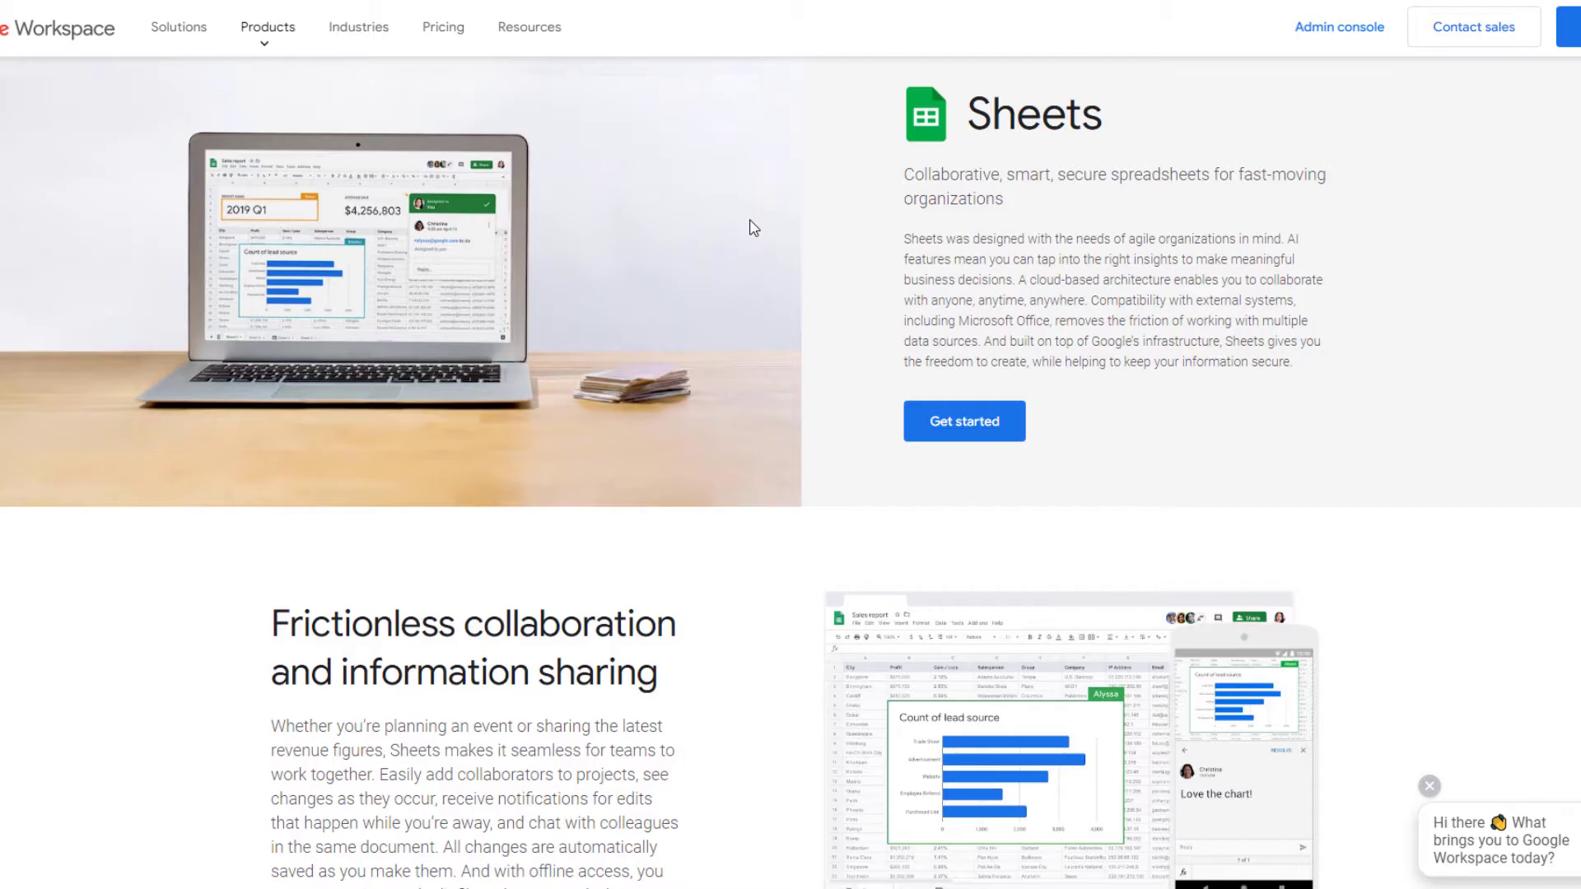
pyautogui.scroll(1, 749, 219)
pyautogui.scroll(-2, 790, 469)
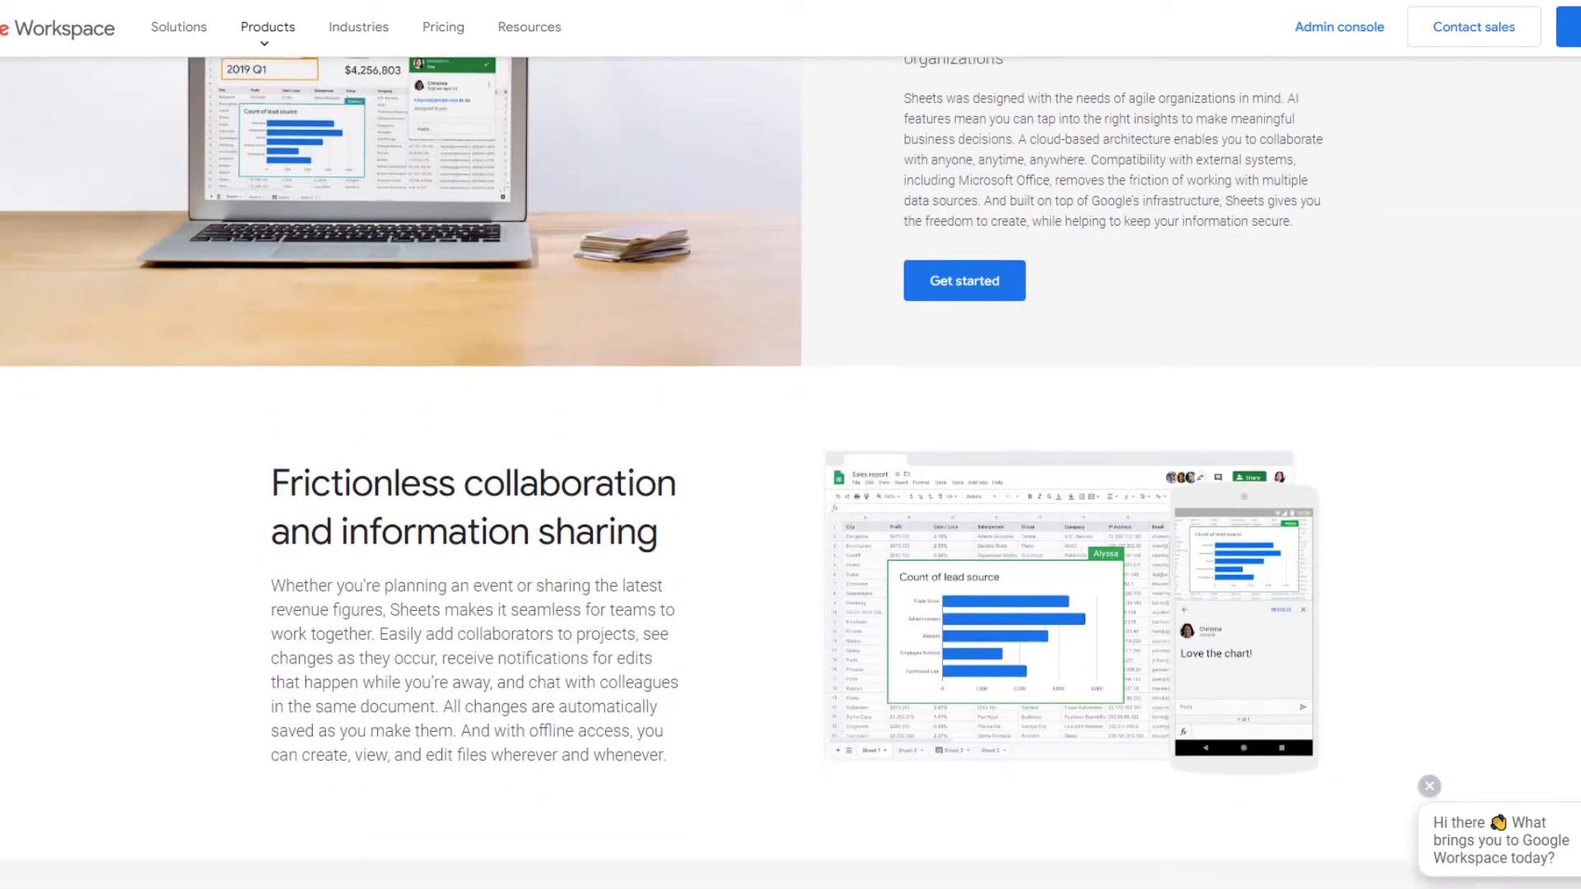
pyautogui.scroll(-2, 790, 470)
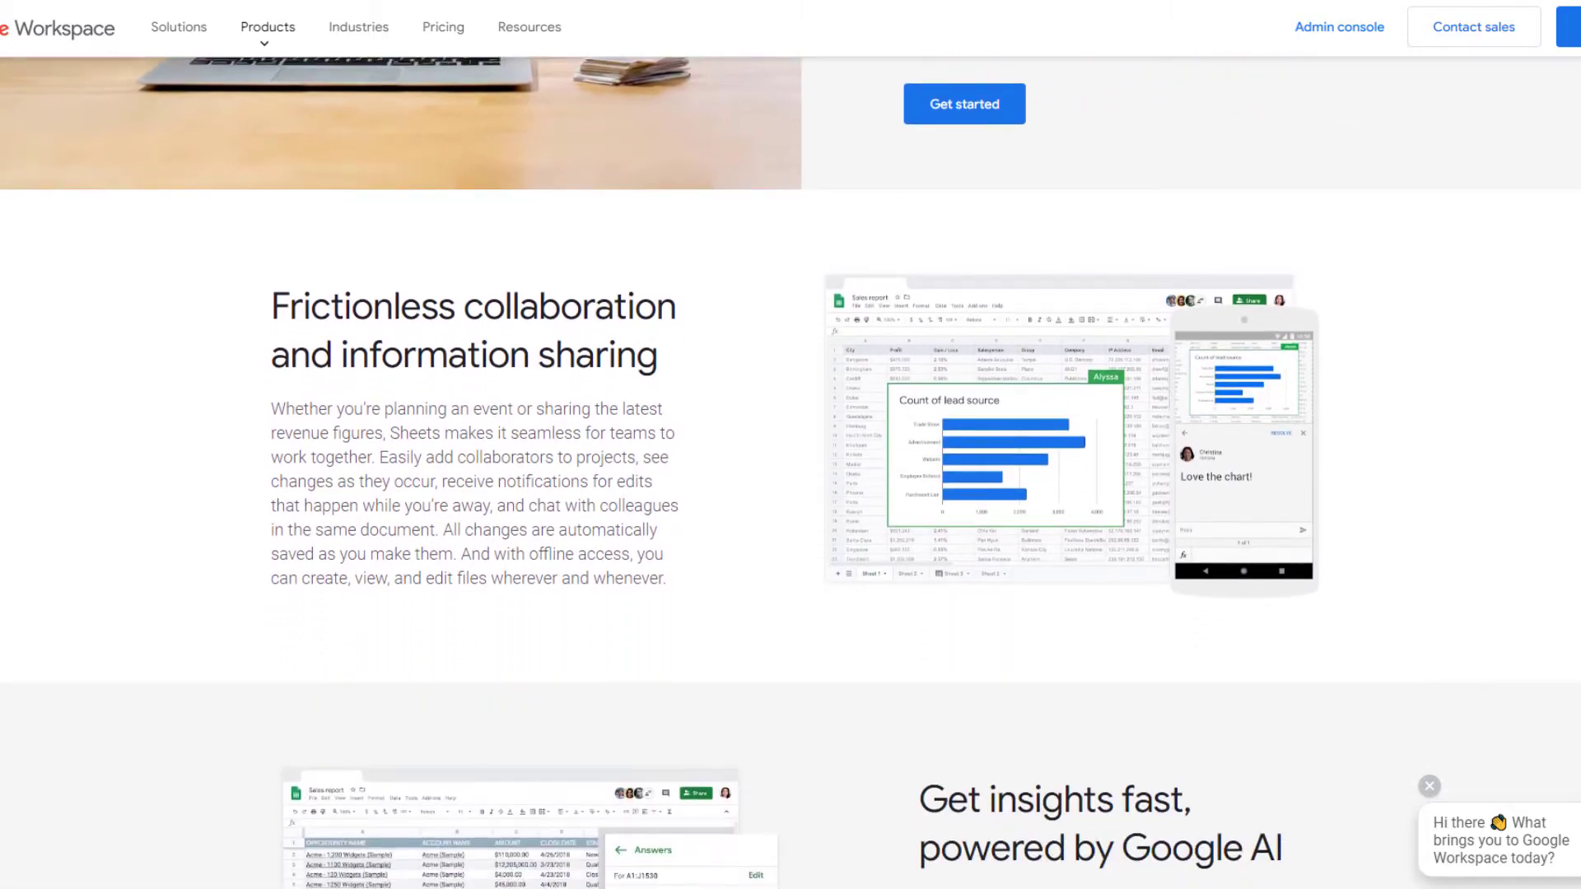
pyautogui.scroll(-2, 790, 469)
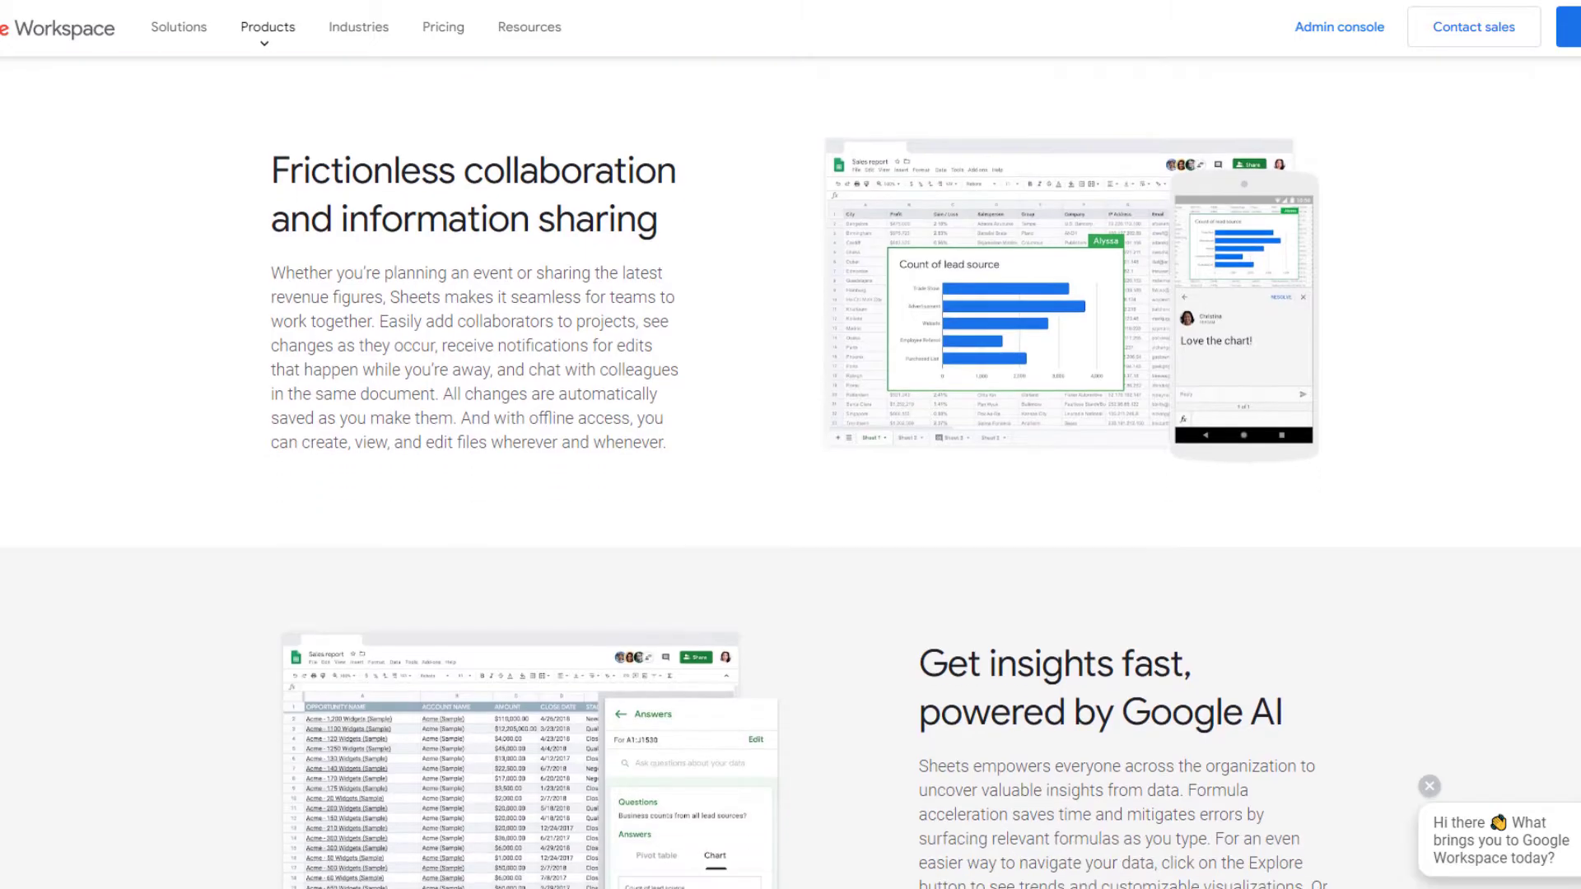
pyautogui.scroll(-1, 791, 469)
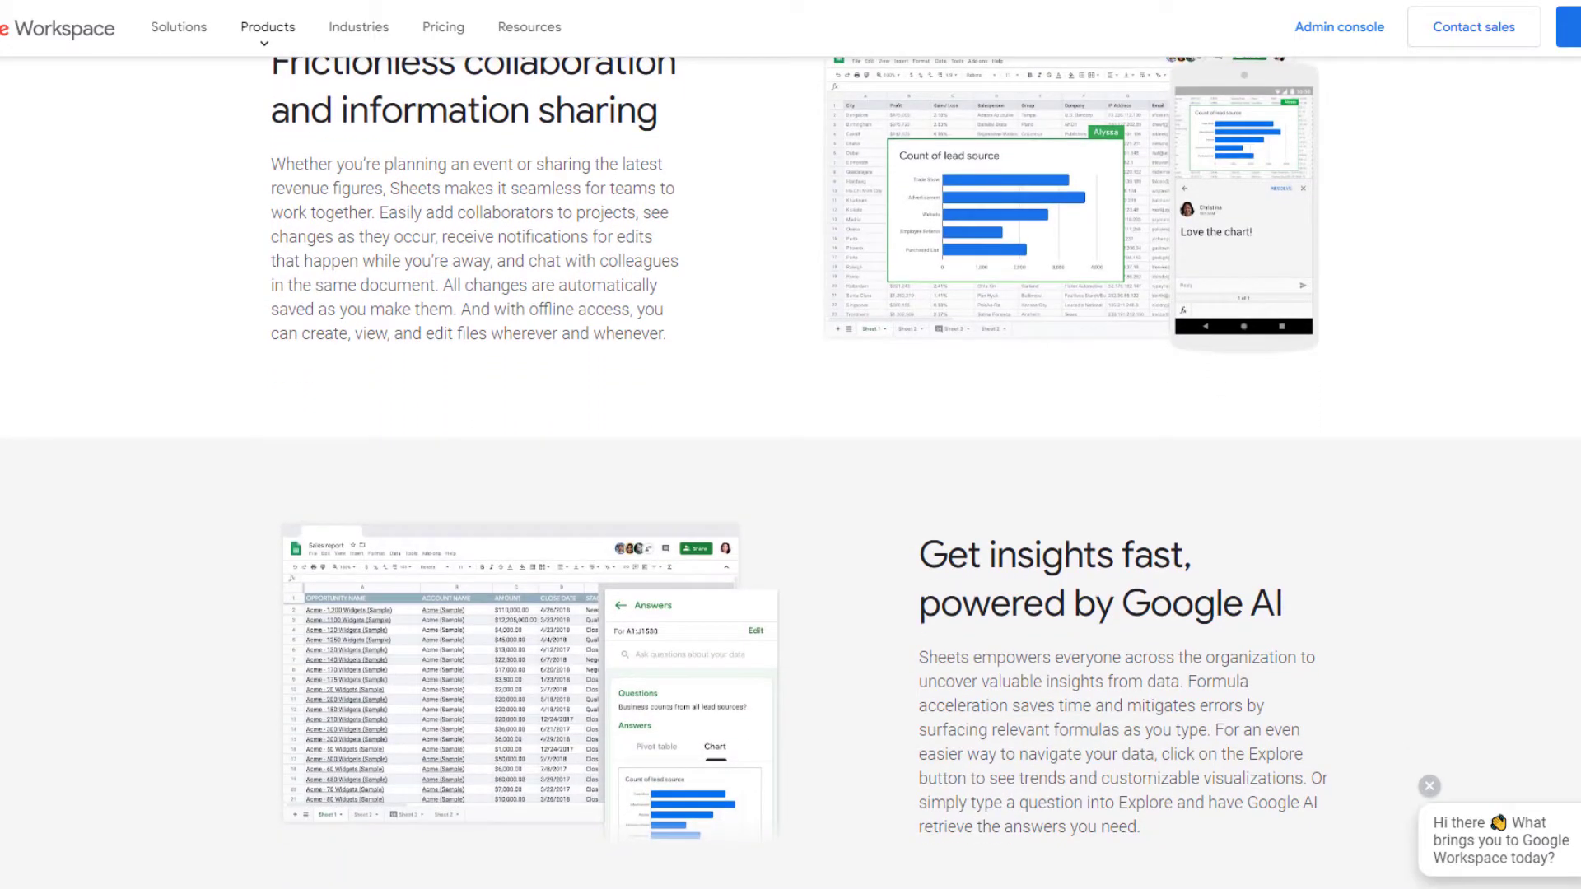
pyautogui.scroll(-5, 790, 470)
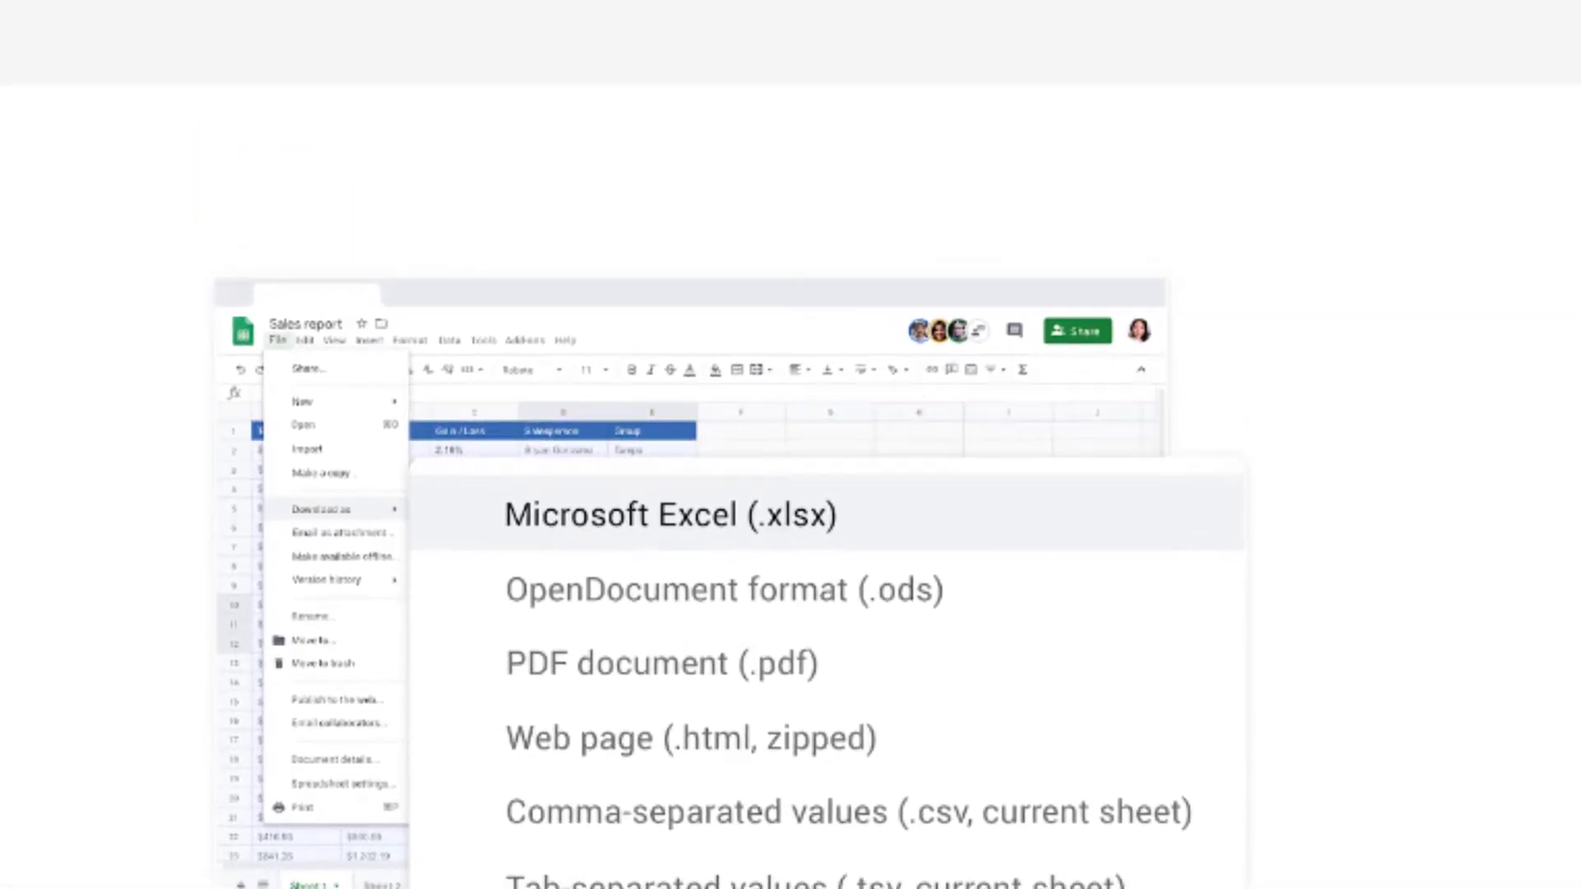
pyautogui.scroll(-5, 791, 445)
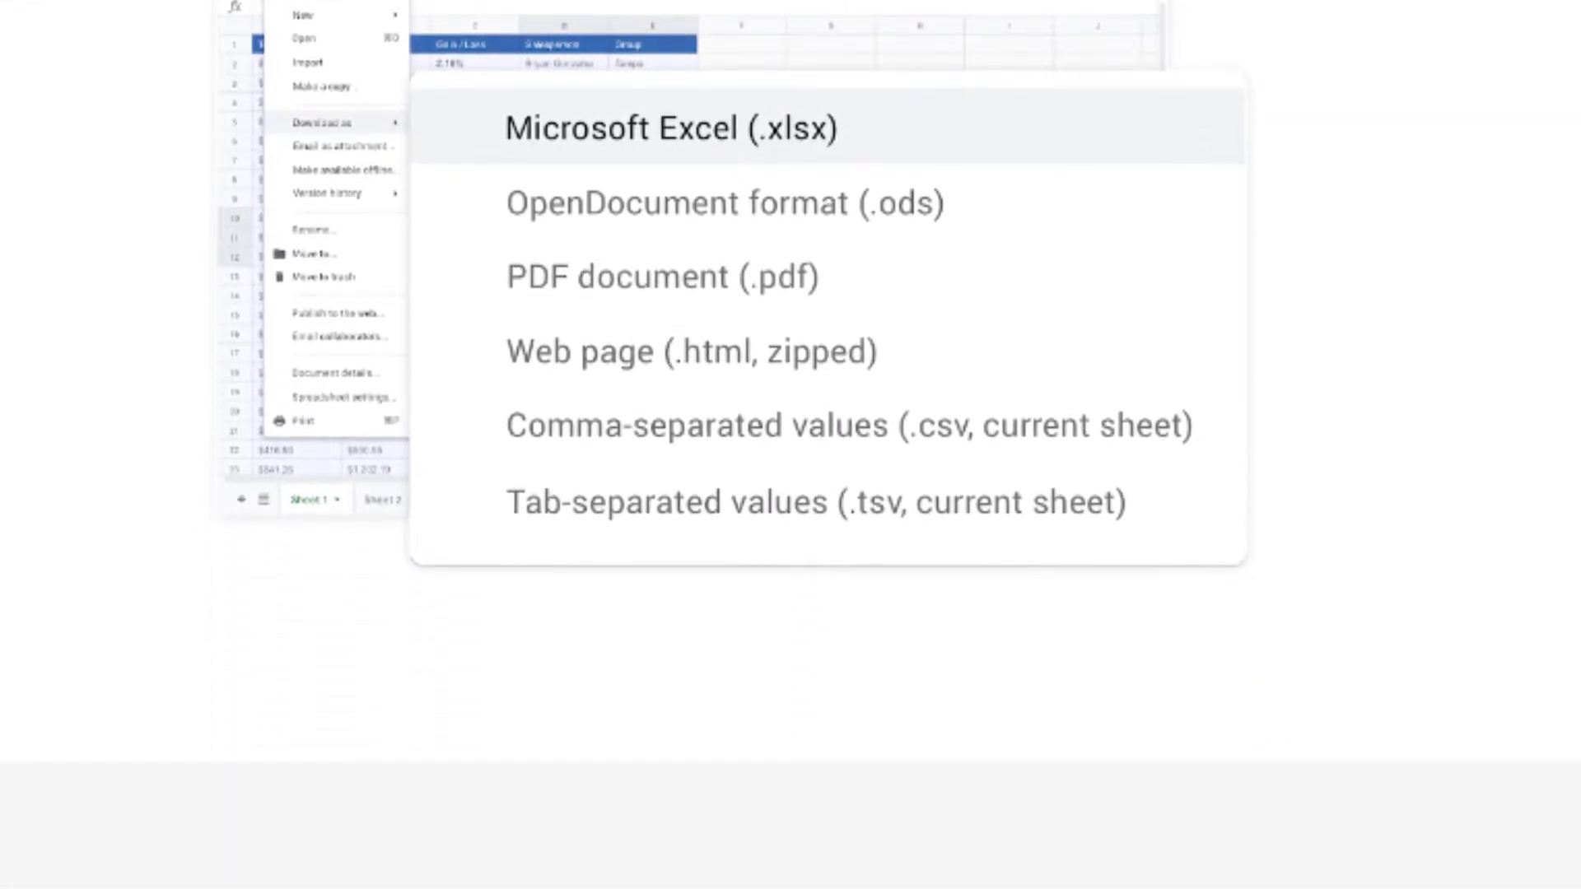
pyautogui.scroll(-5, 791, 445)
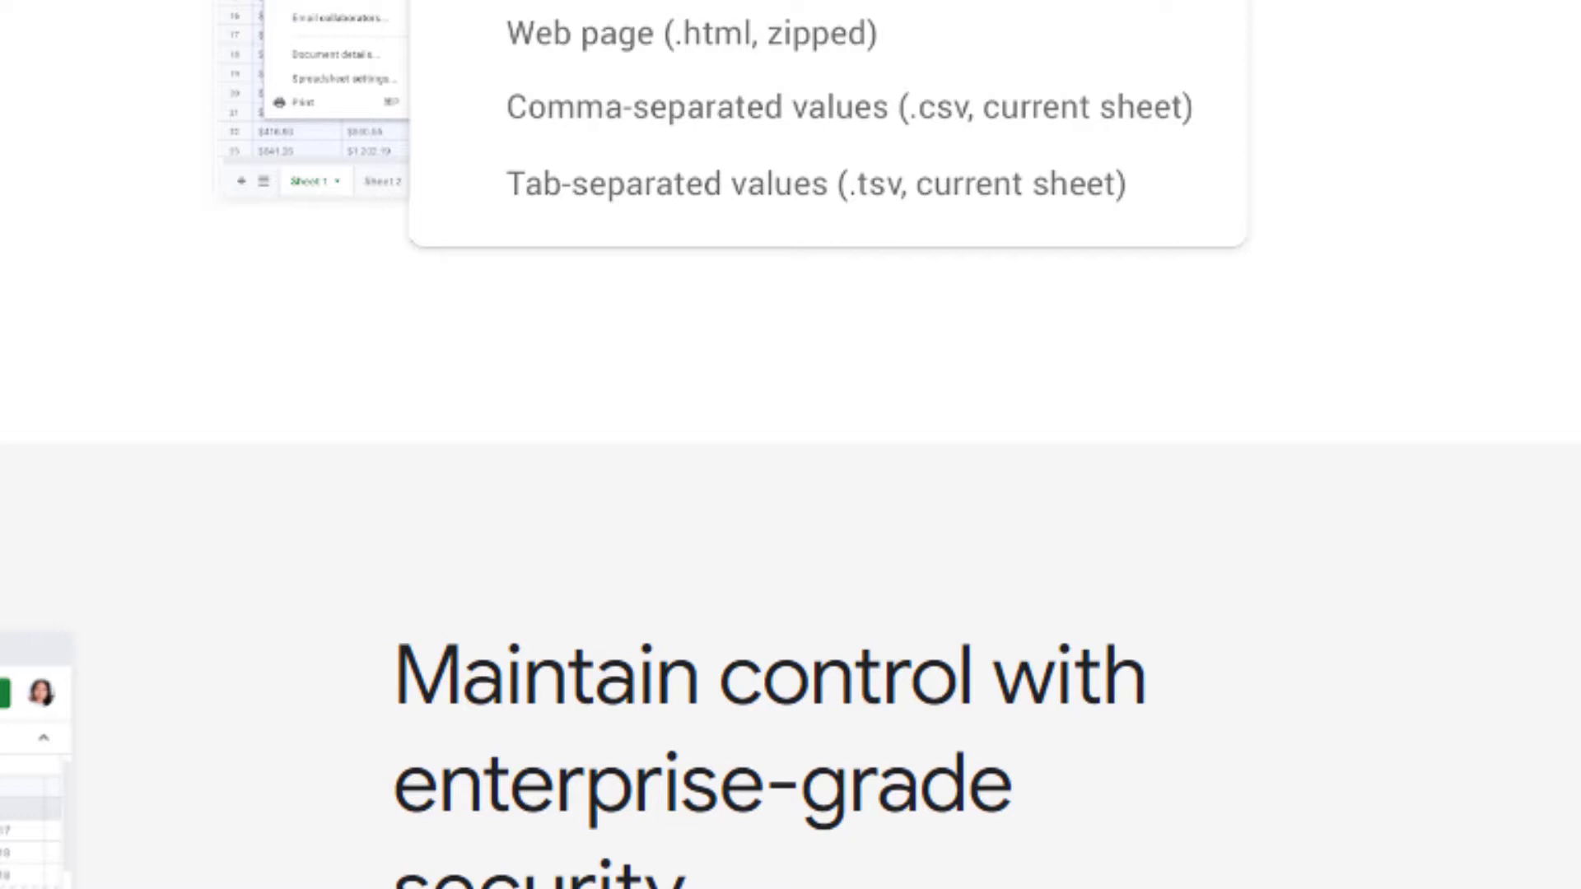
pyautogui.scroll(-3, 791, 444)
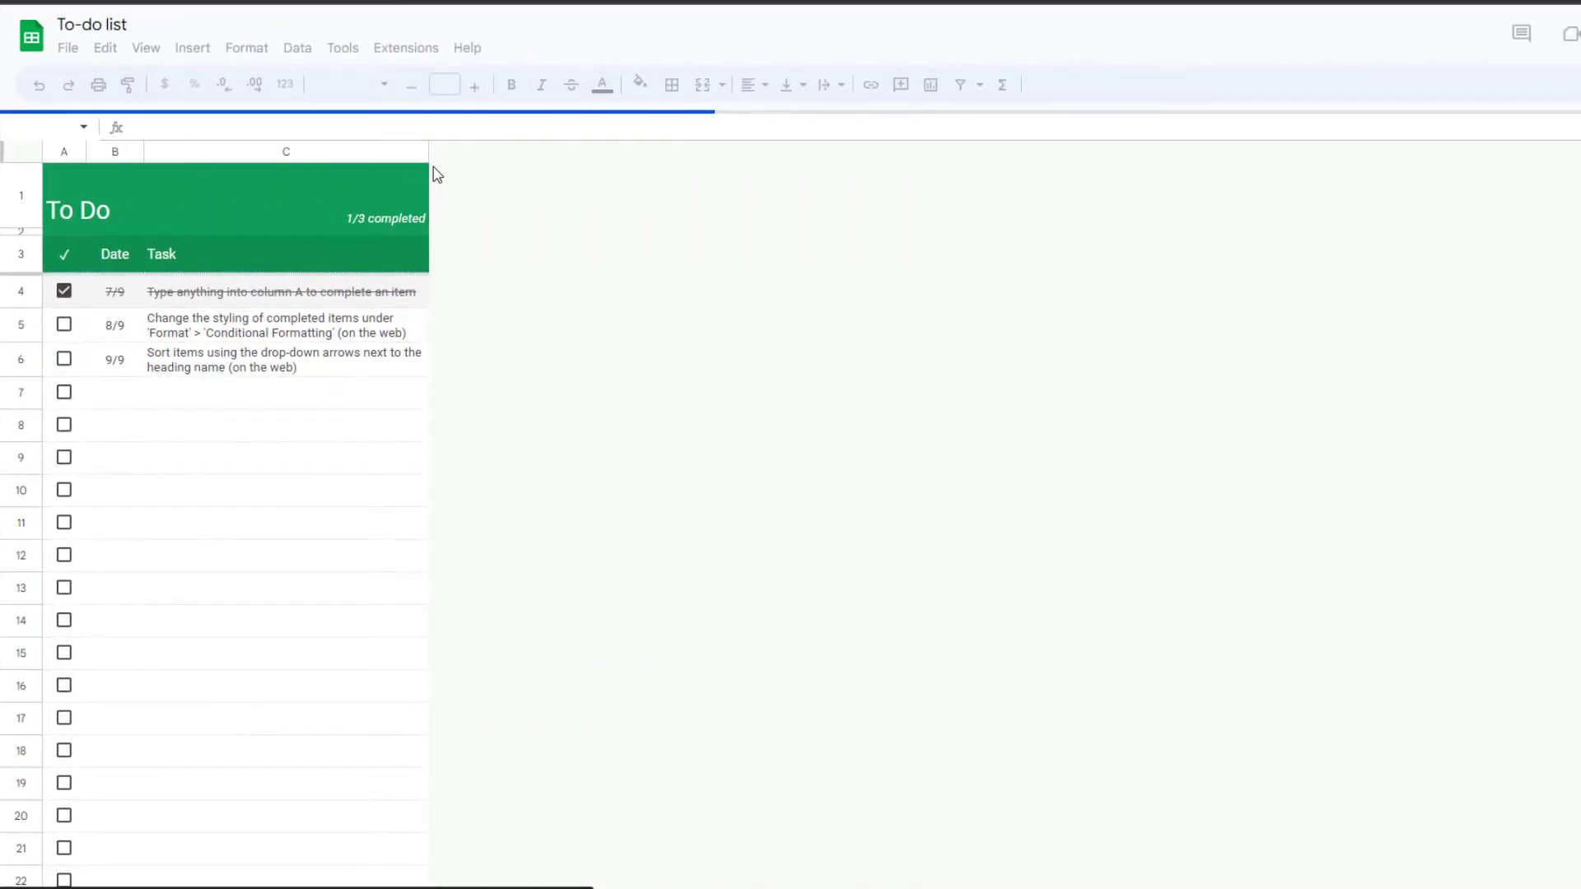
# Step: Widen the Task column of the to-do list and look through its task cells
pyautogui.moveTo(427, 147); pyautogui.dragTo(568, 148)
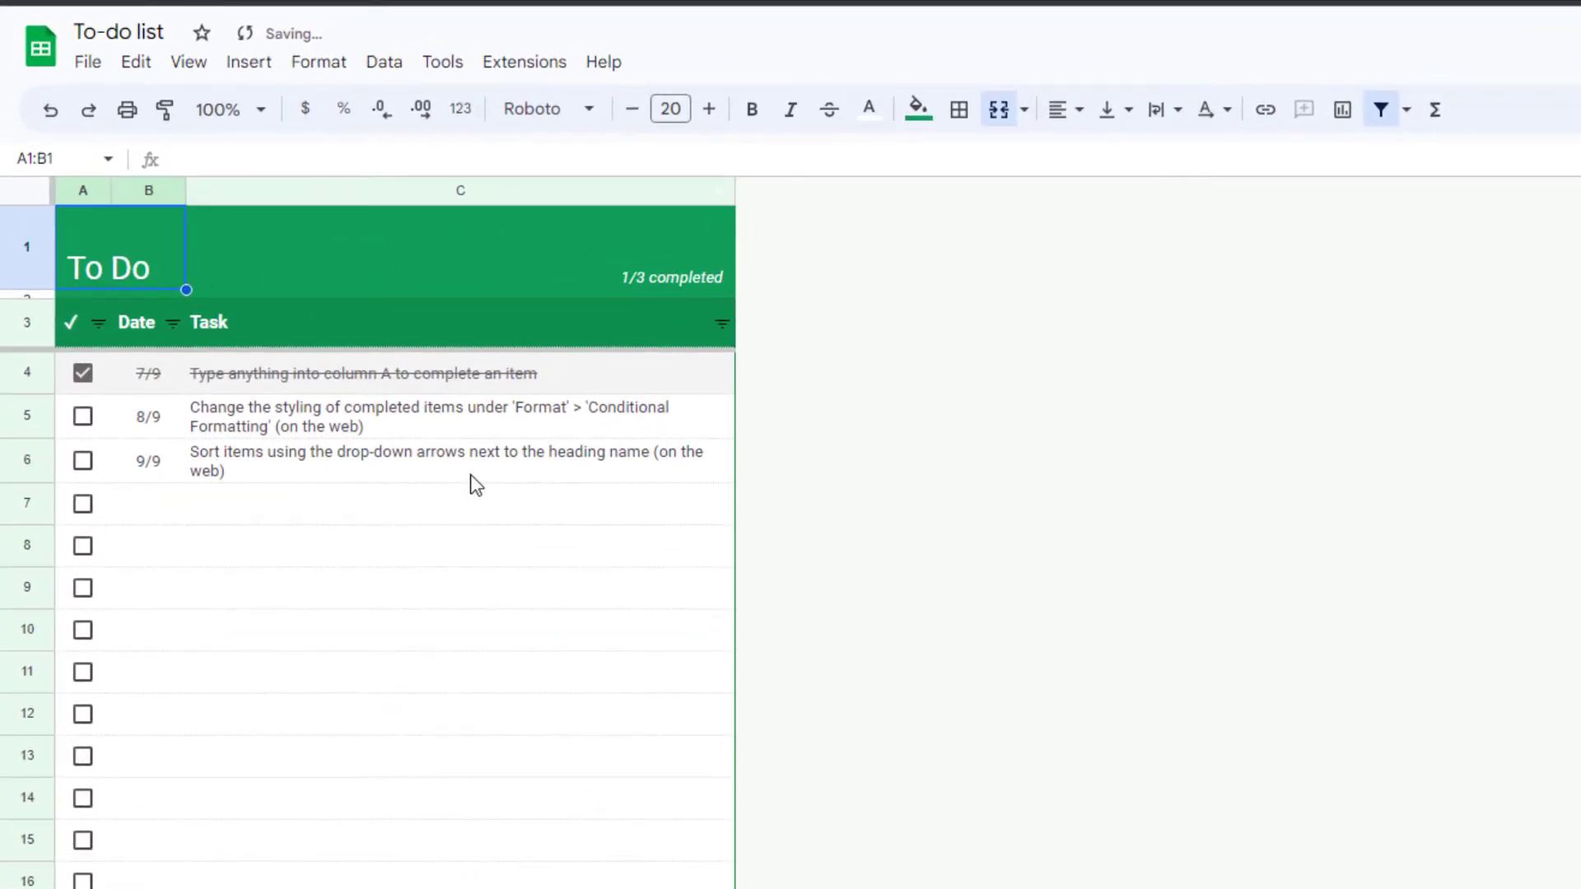
pyautogui.click(436, 372)
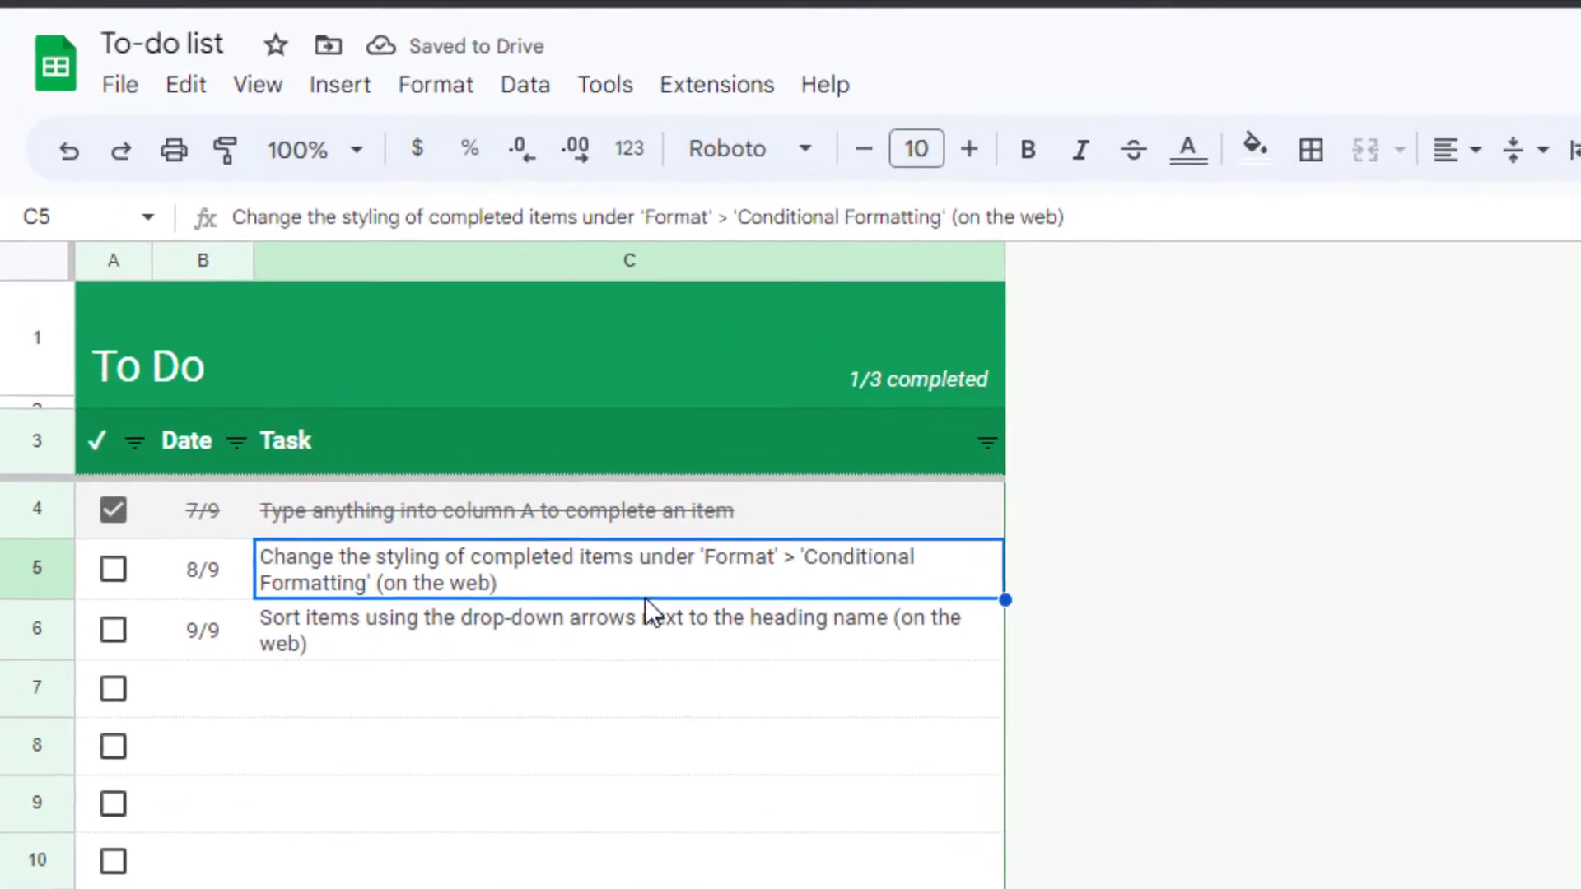
pyautogui.click(612, 585)
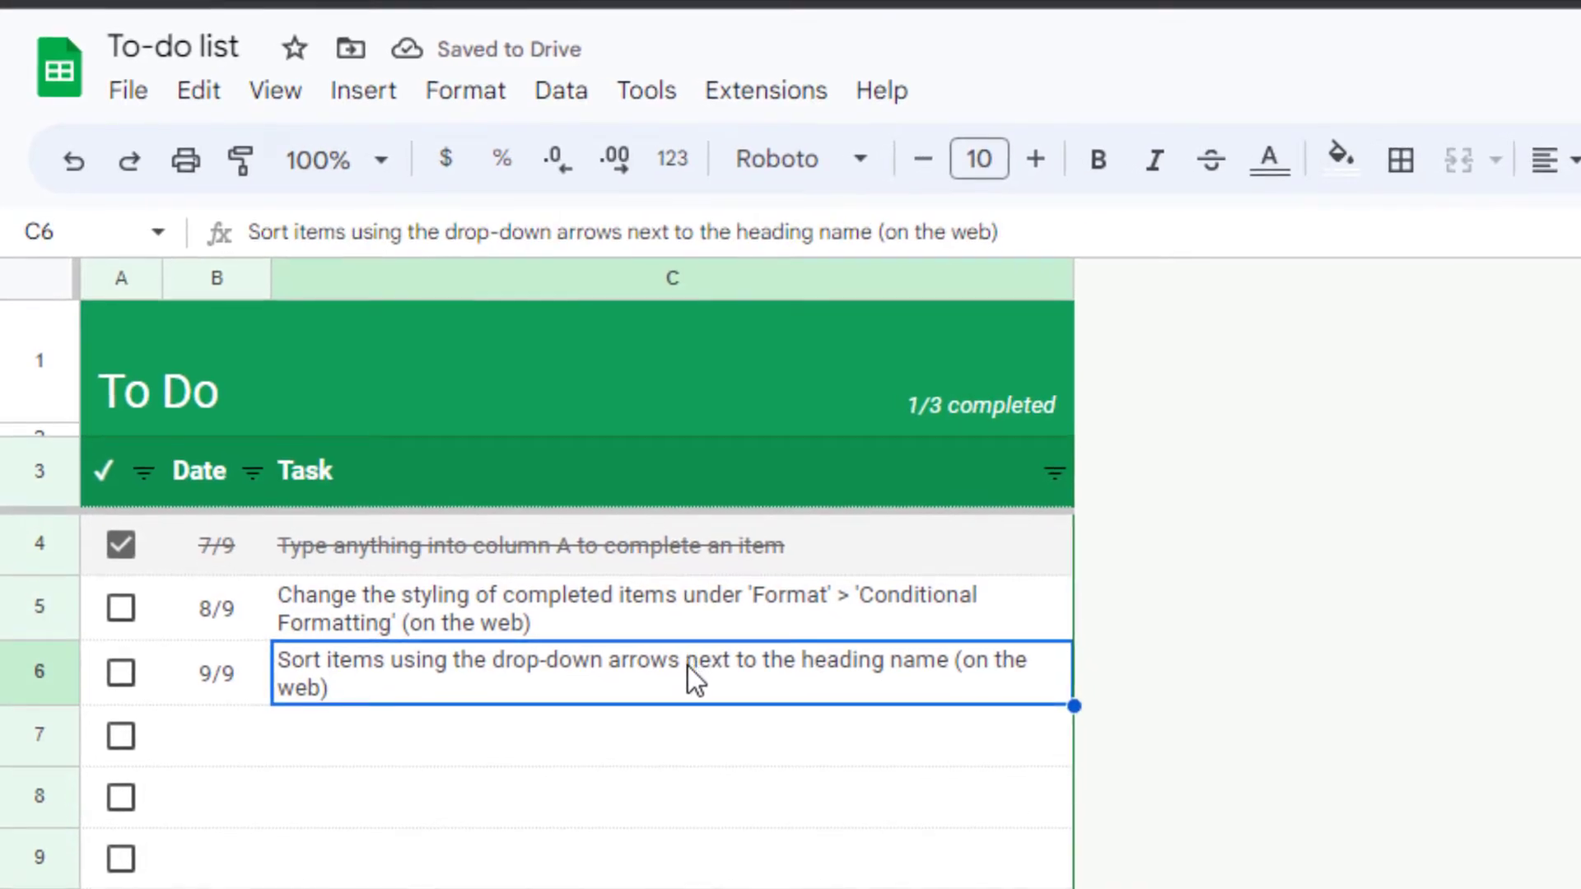
pyautogui.click(759, 740)
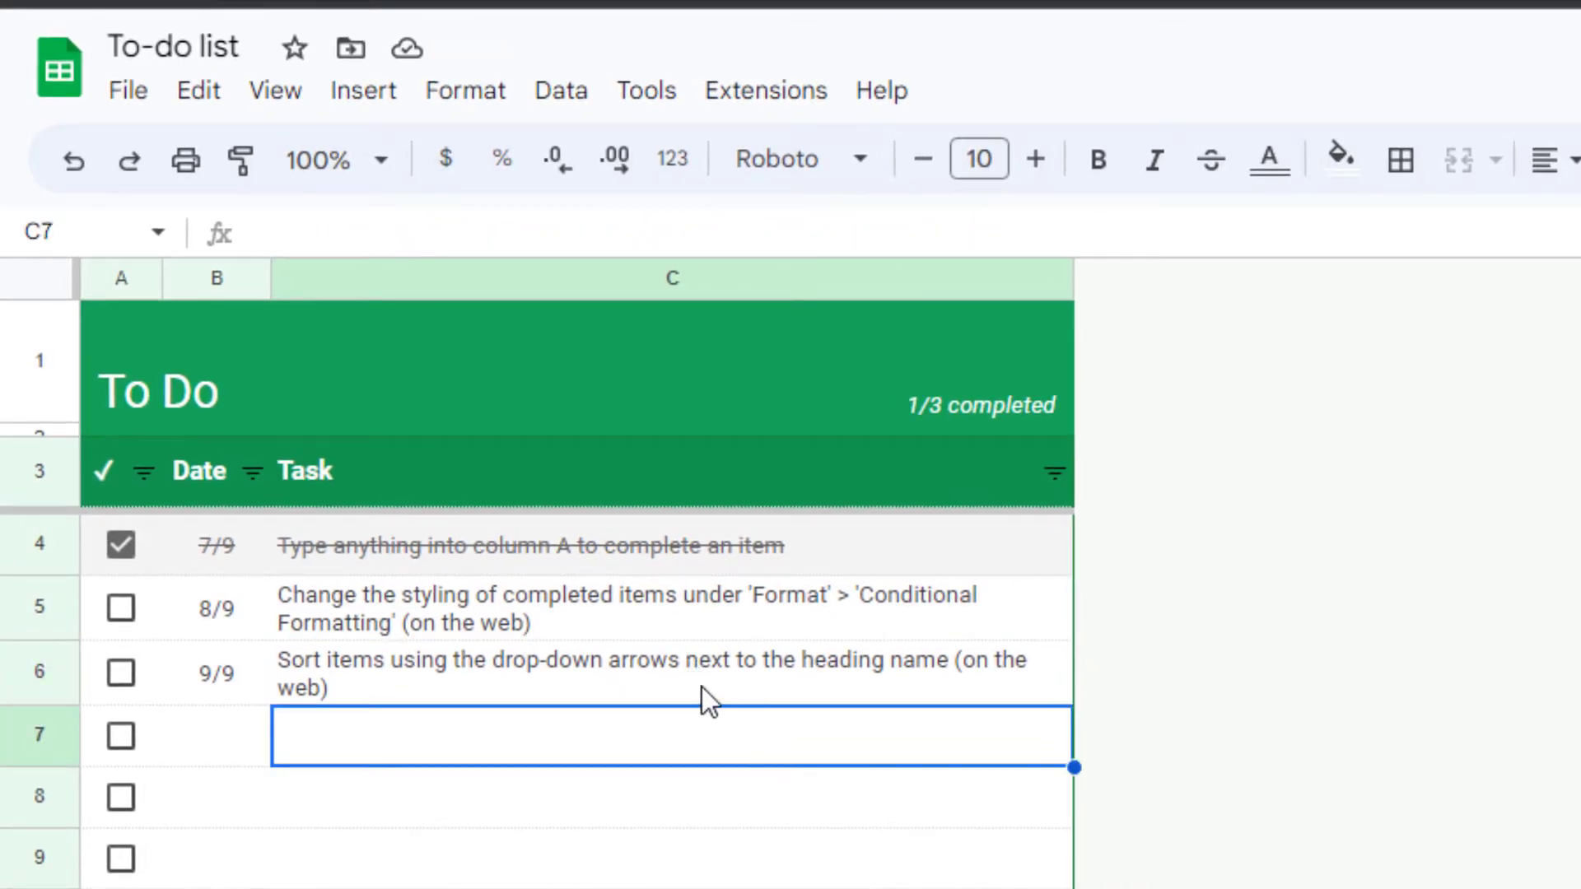
pyautogui.click(386, 568)
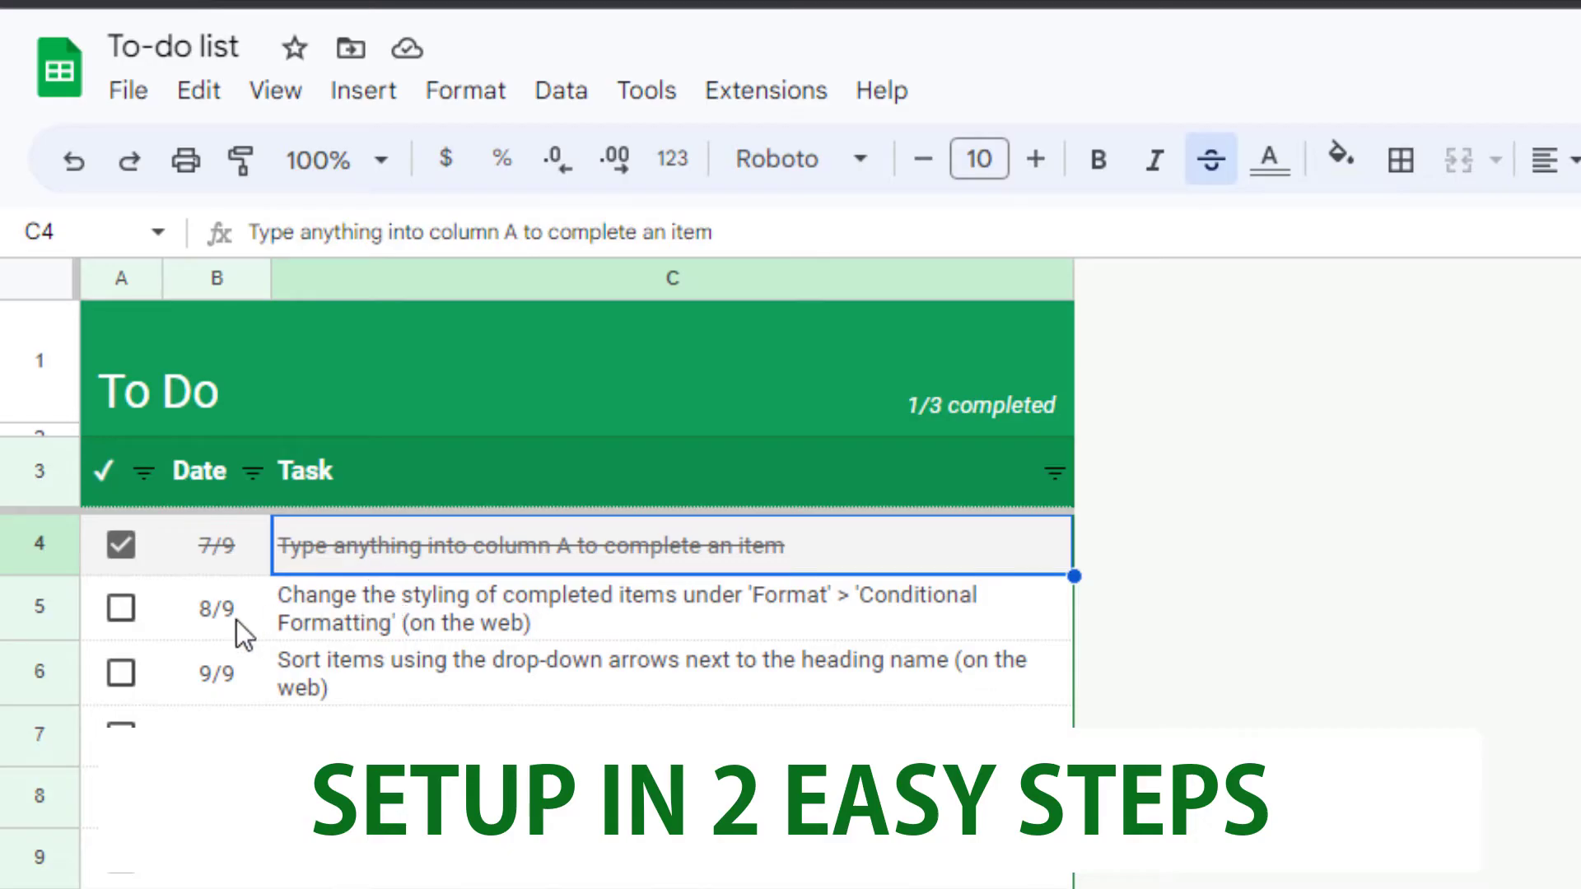
pyautogui.click(293, 730)
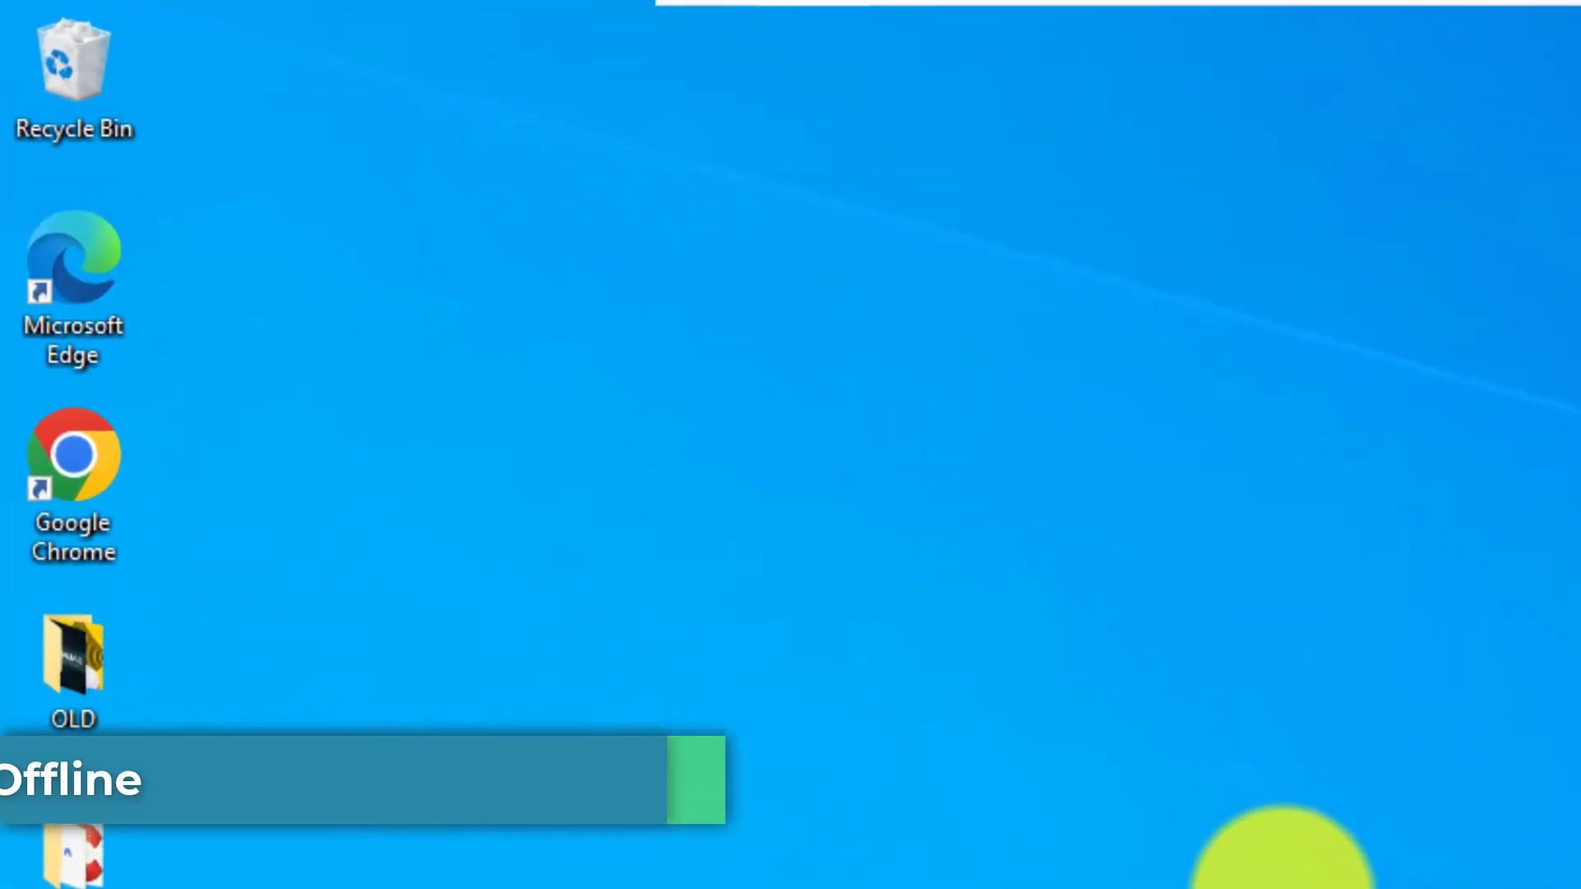
# Step: Open Google Chrome, search for "google sheets" and go to the Sheets home page
pyautogui.click(382, 501)
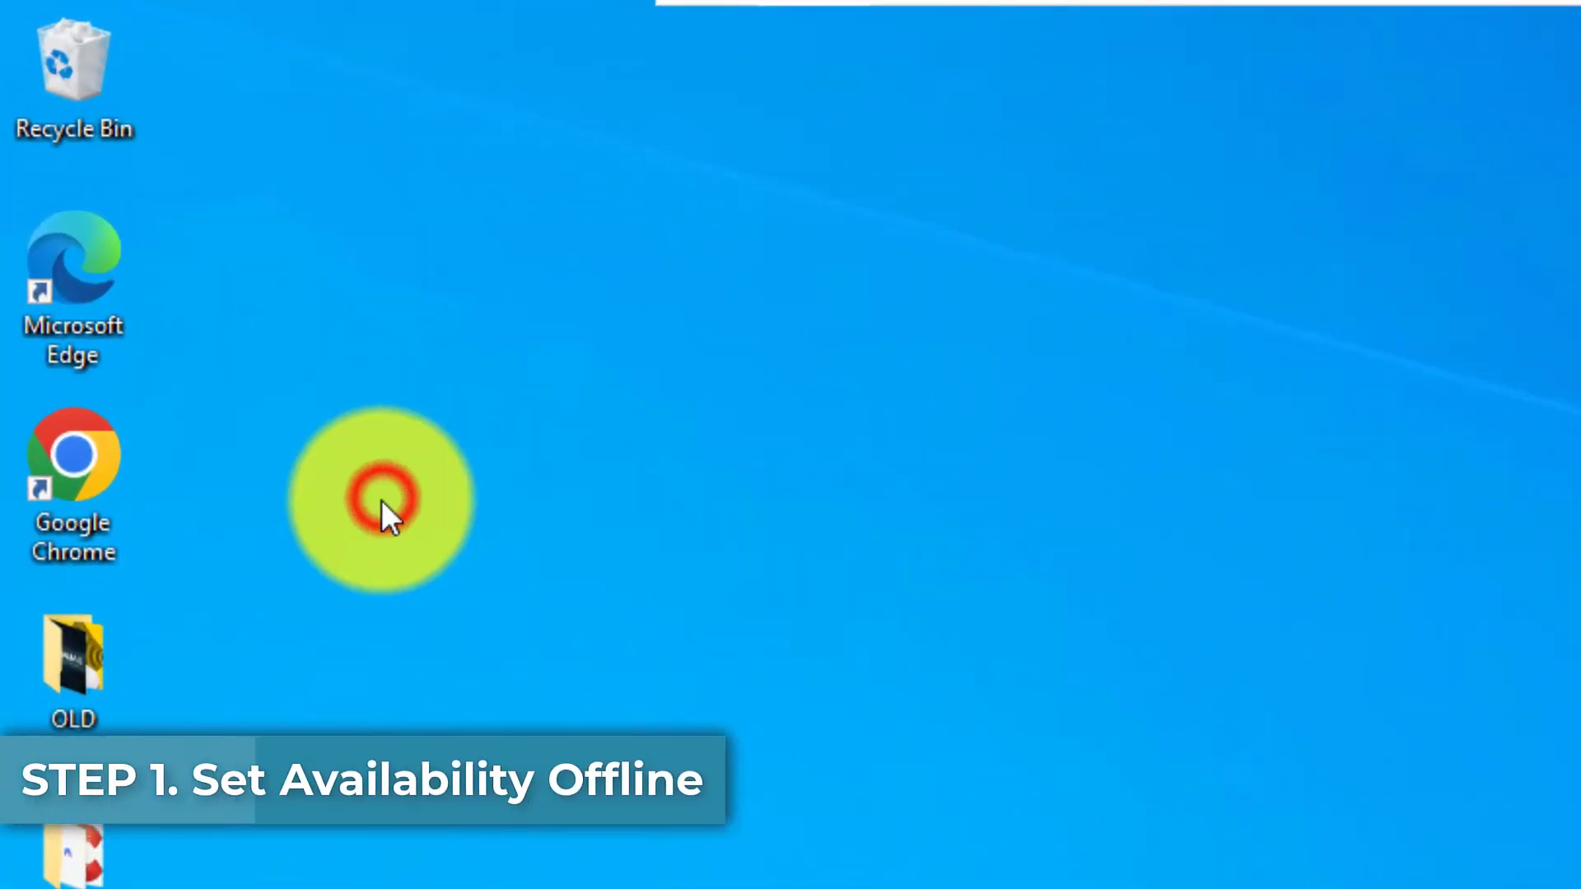
pyautogui.doubleClick(74, 454)
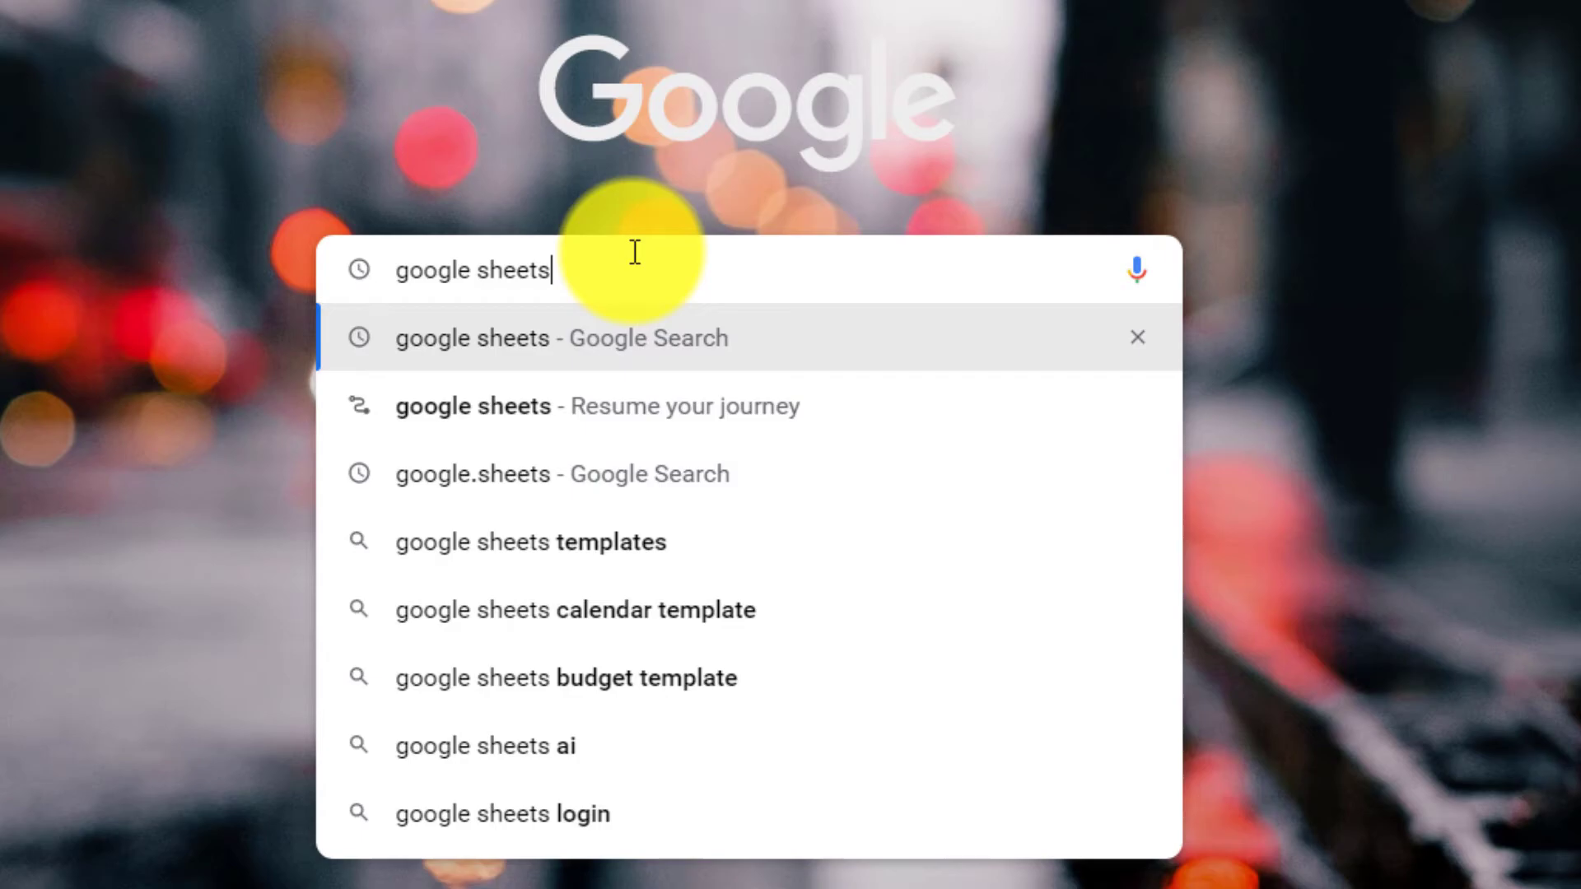
pyautogui.press('Return')
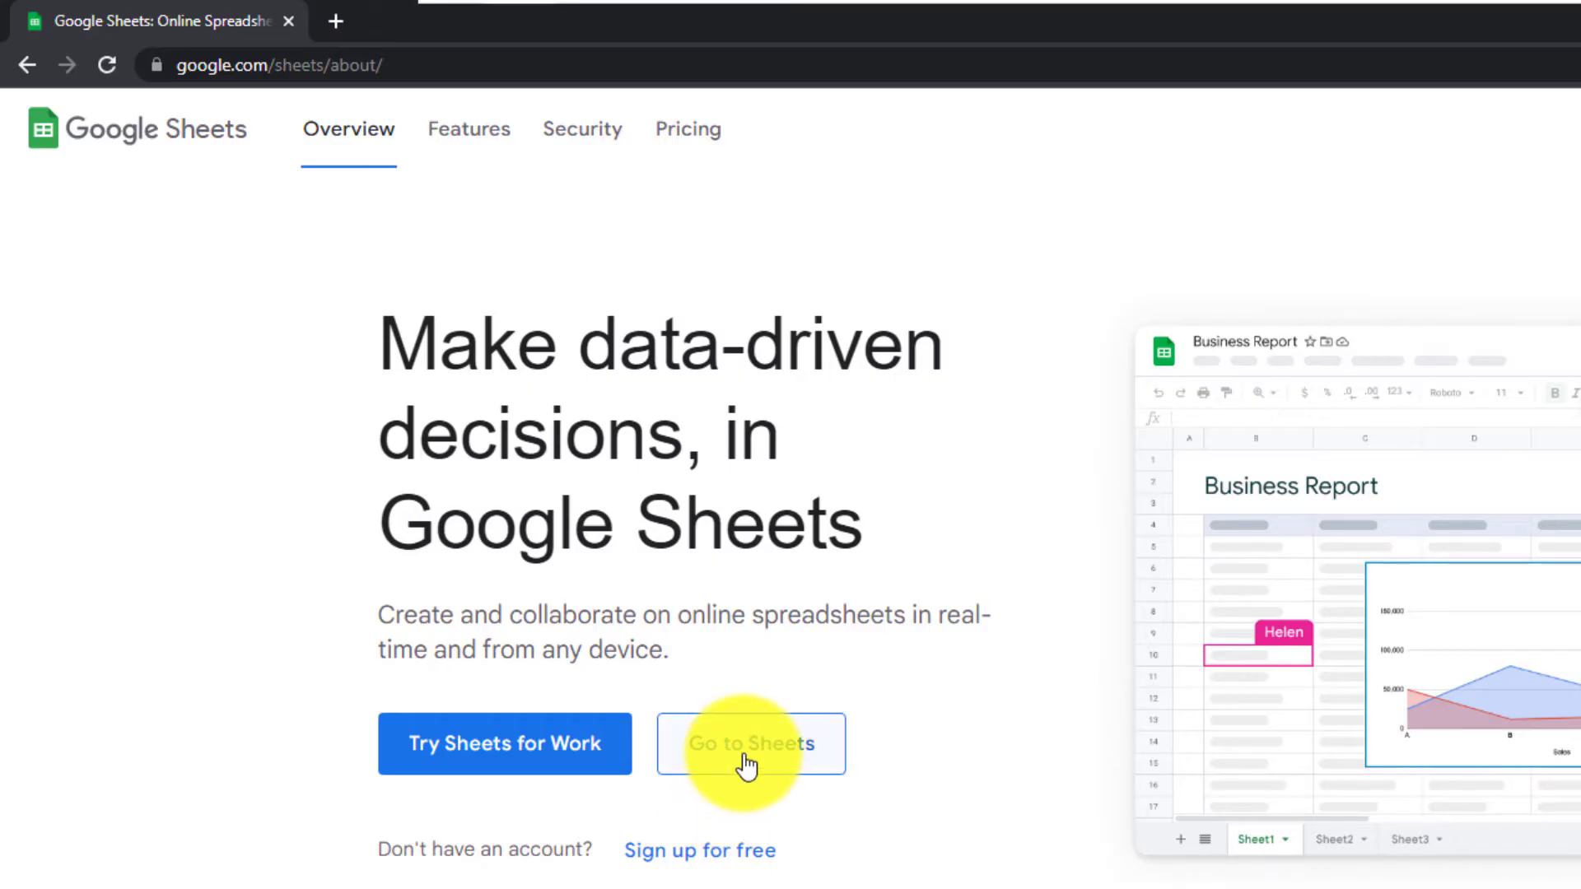
pyautogui.click(747, 766)
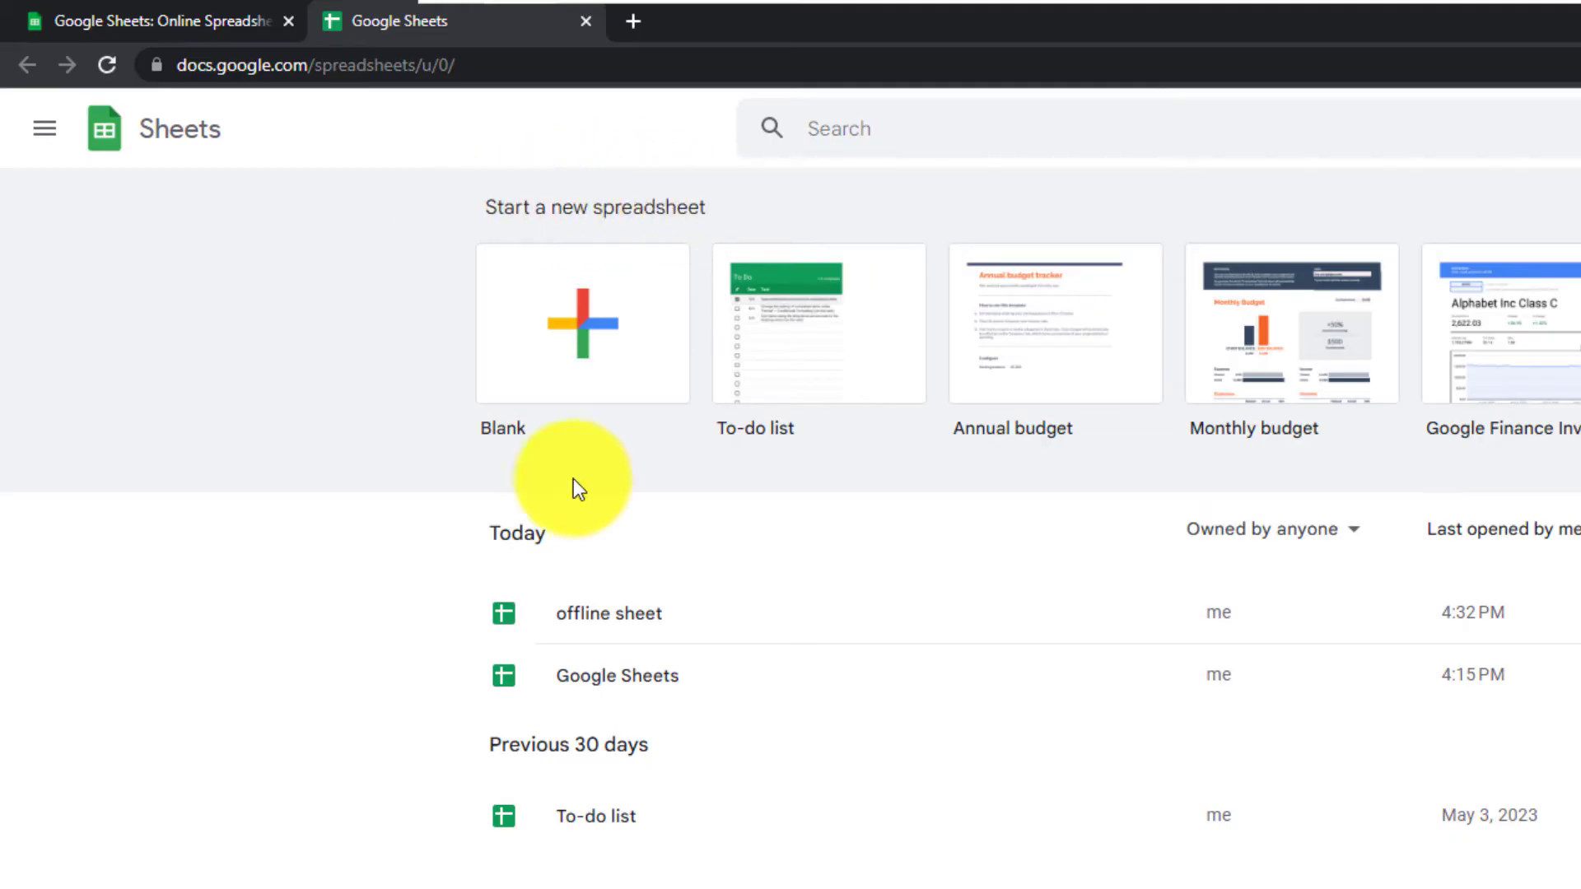
# Step: Create a blank spreadsheet and name it "Google Sheets Test"
pyautogui.click(583, 367)
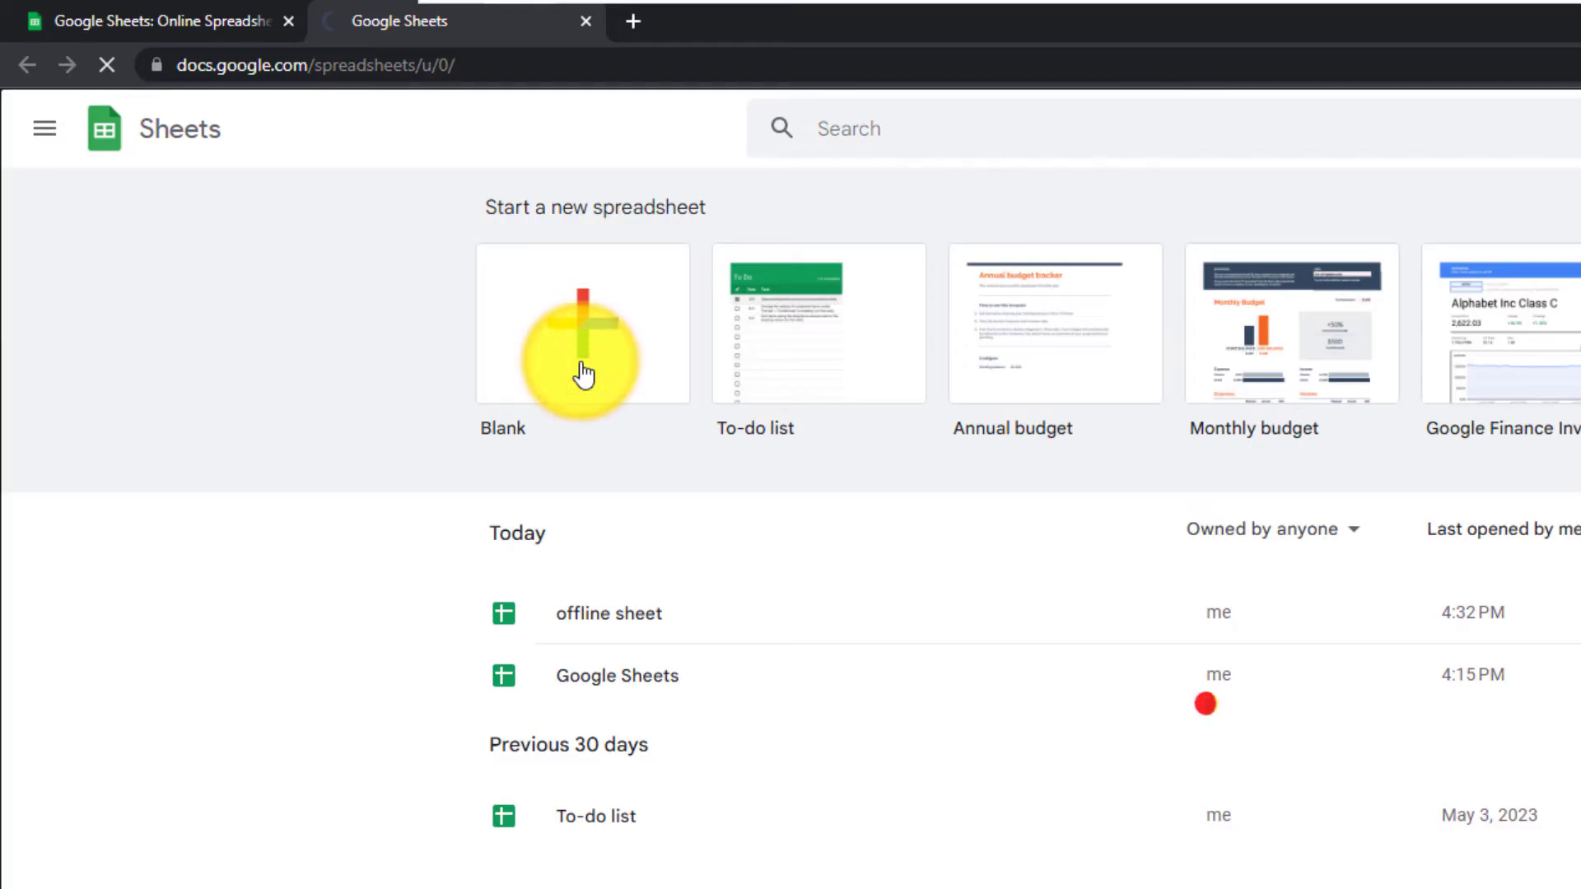
pyautogui.click(223, 118)
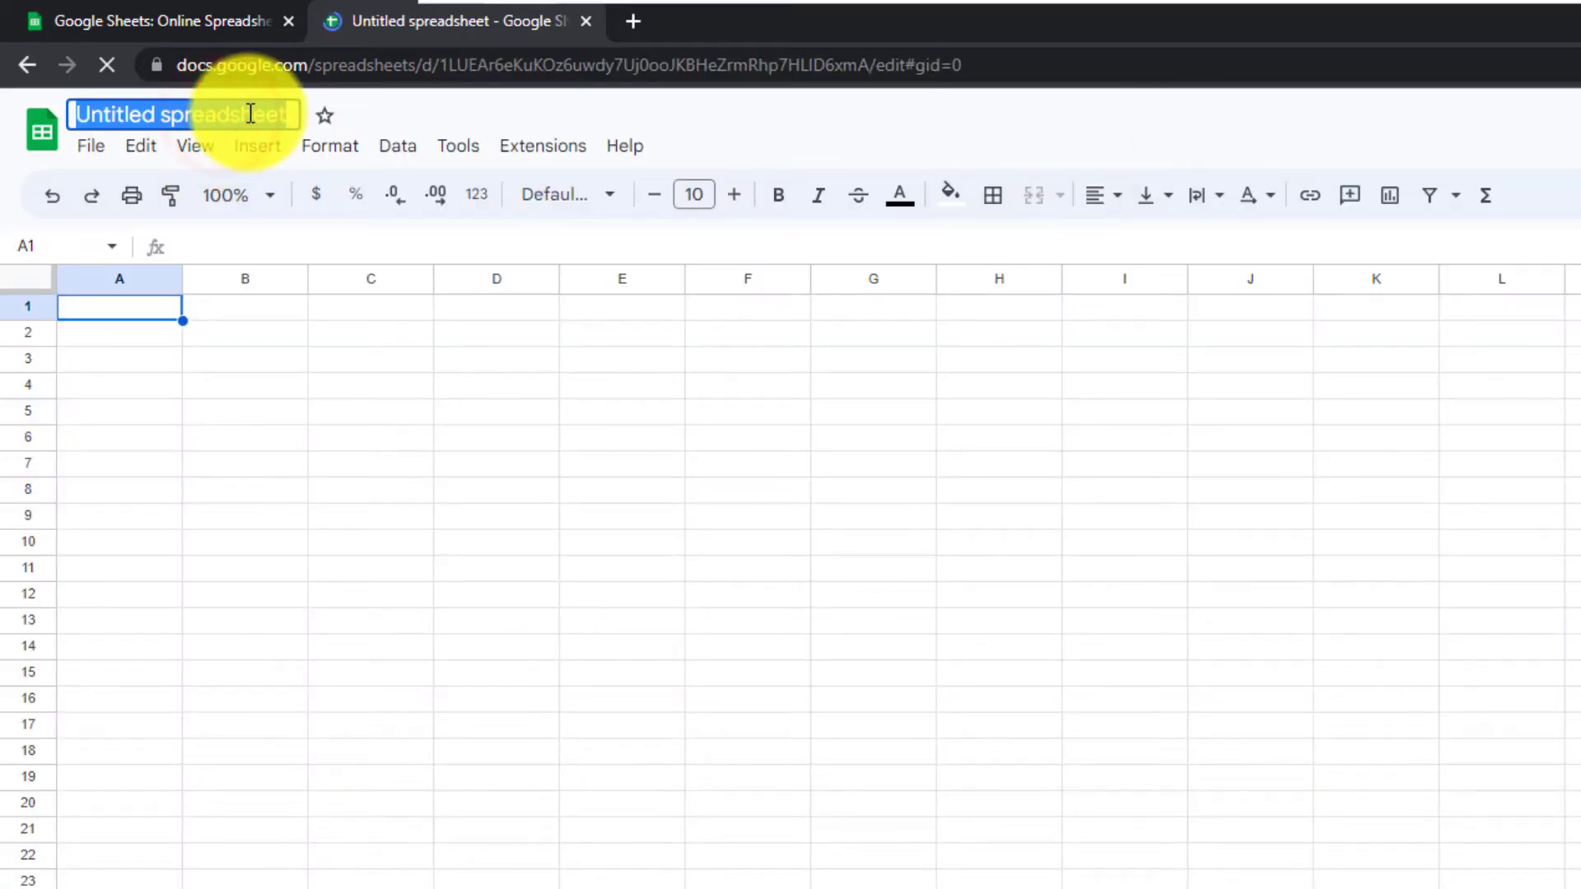
pyautogui.write('Google Sheets Te')
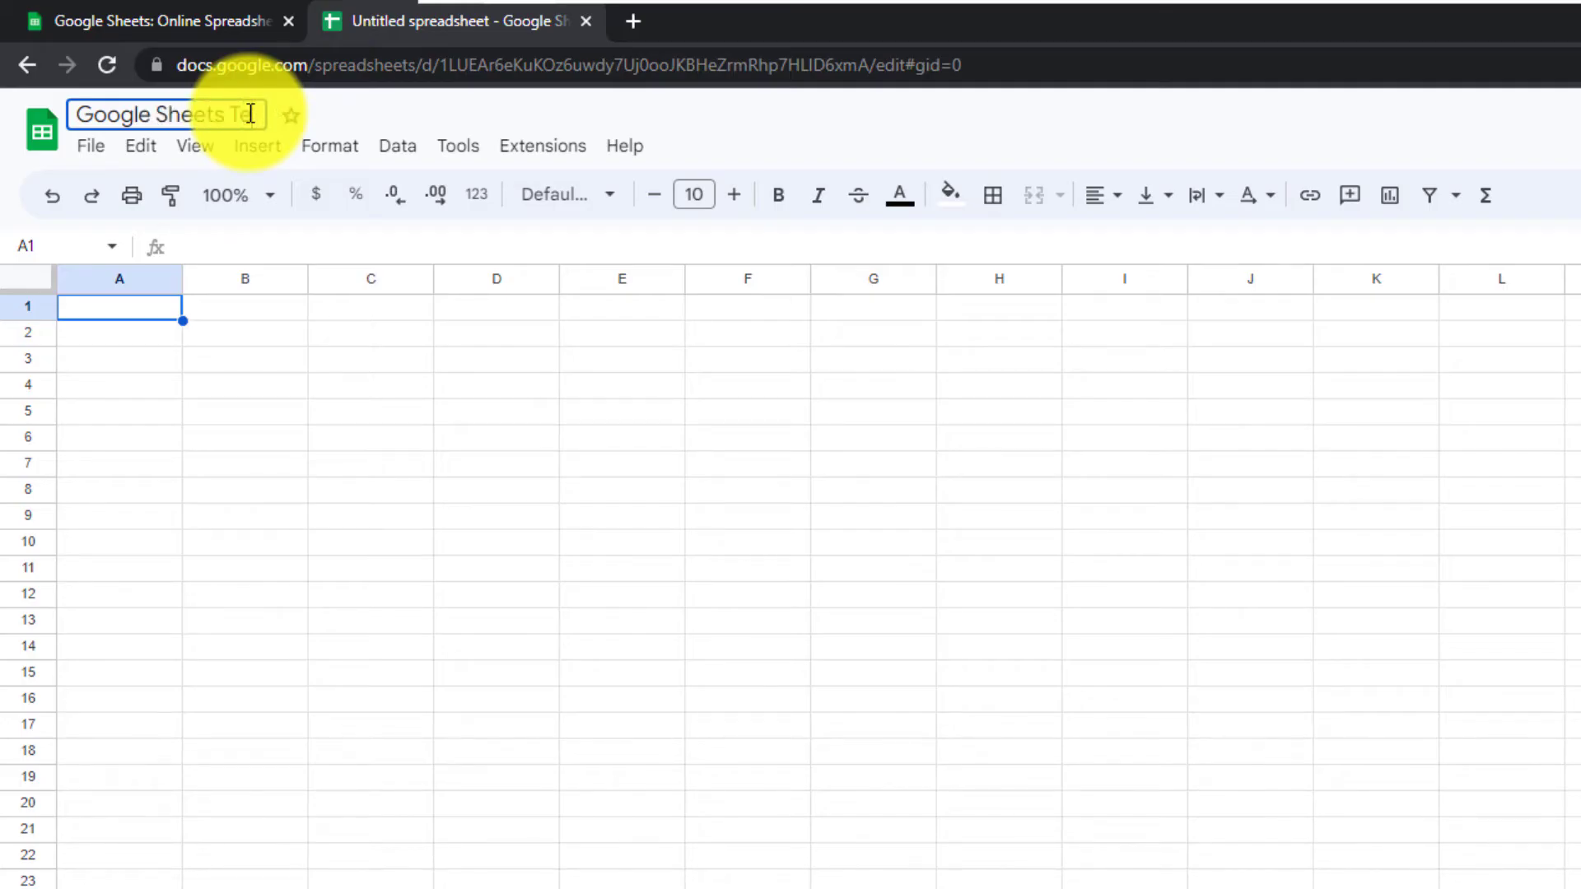
pyautogui.write('st')
# Step: Enter "Dummy Data" in cell A2
pyautogui.click(165, 326)
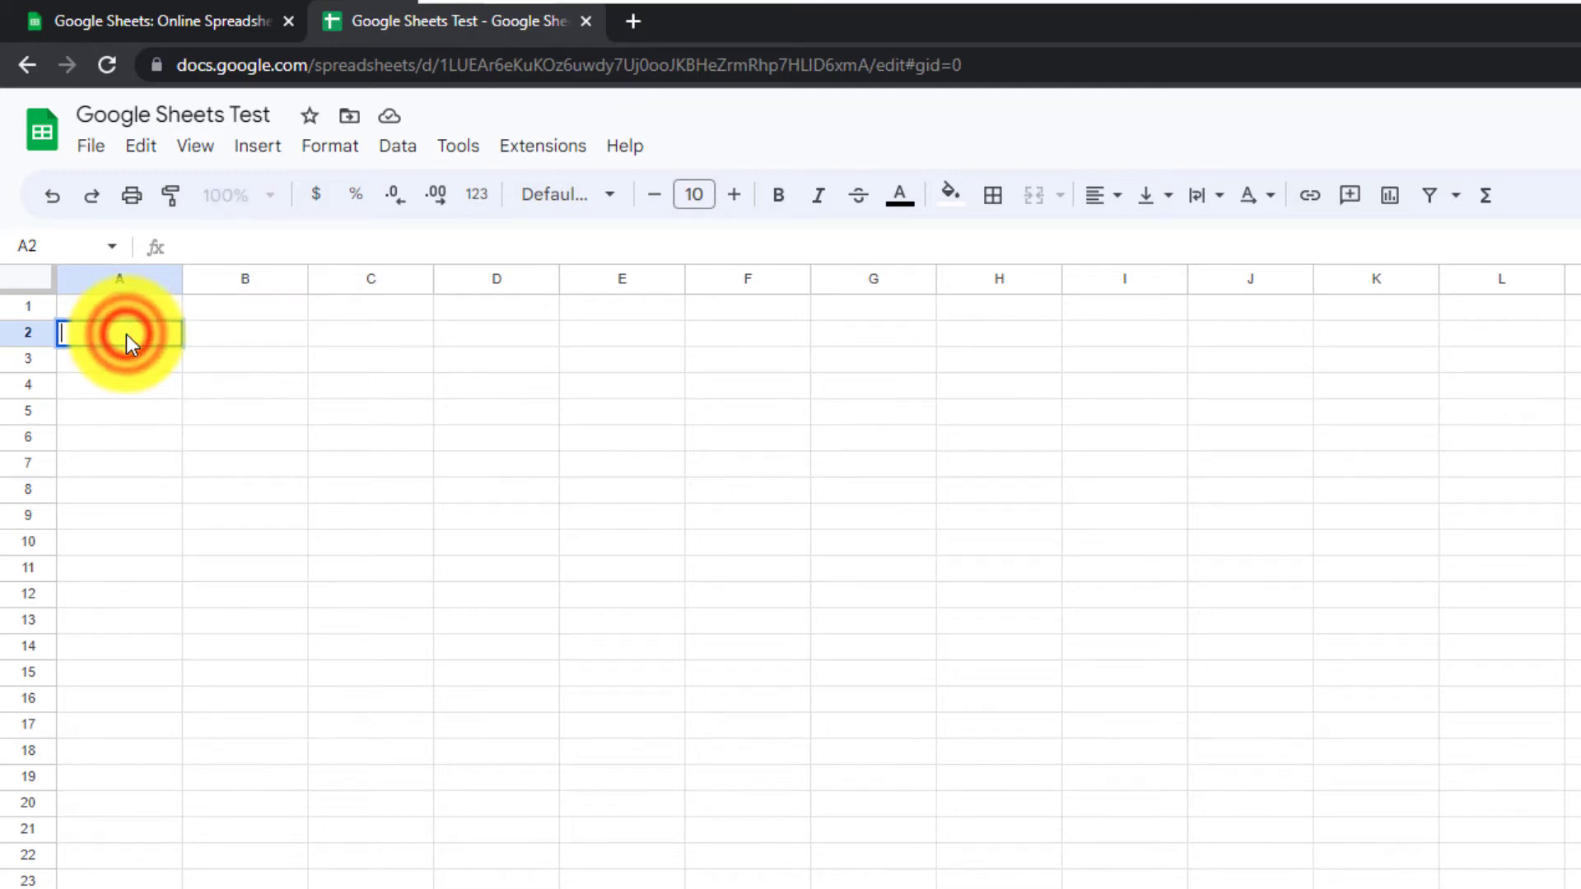
pyautogui.write('Dummy Data')
pyautogui.press('Return')
pyautogui.press('Right')
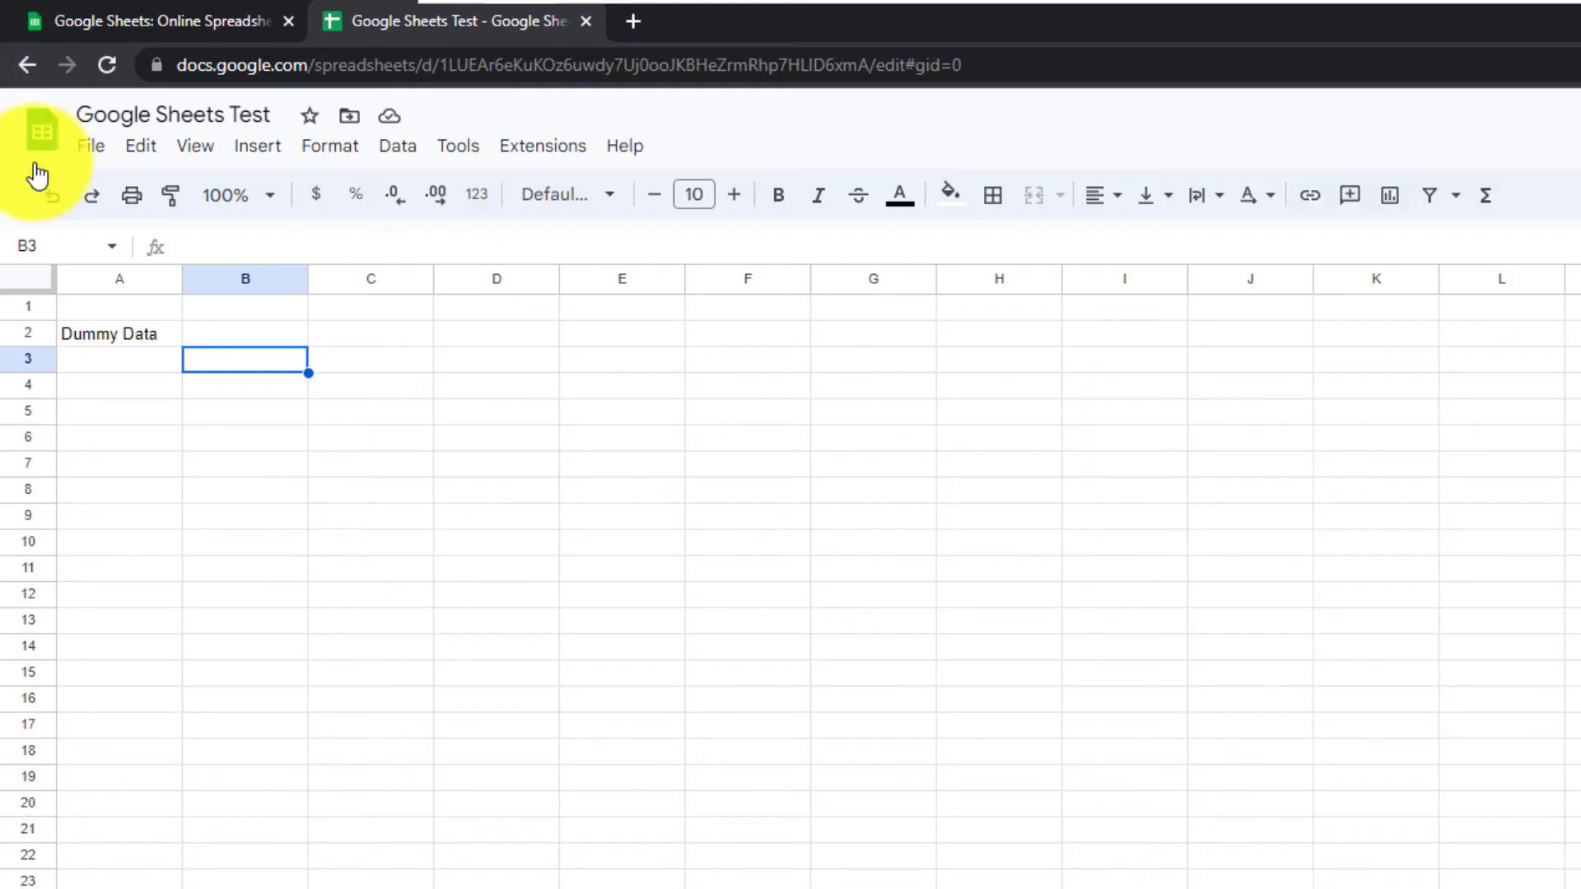
# Step: Return to the Sheets home page and make the Google Sheets Test file available offline
pyautogui.click(41, 136)
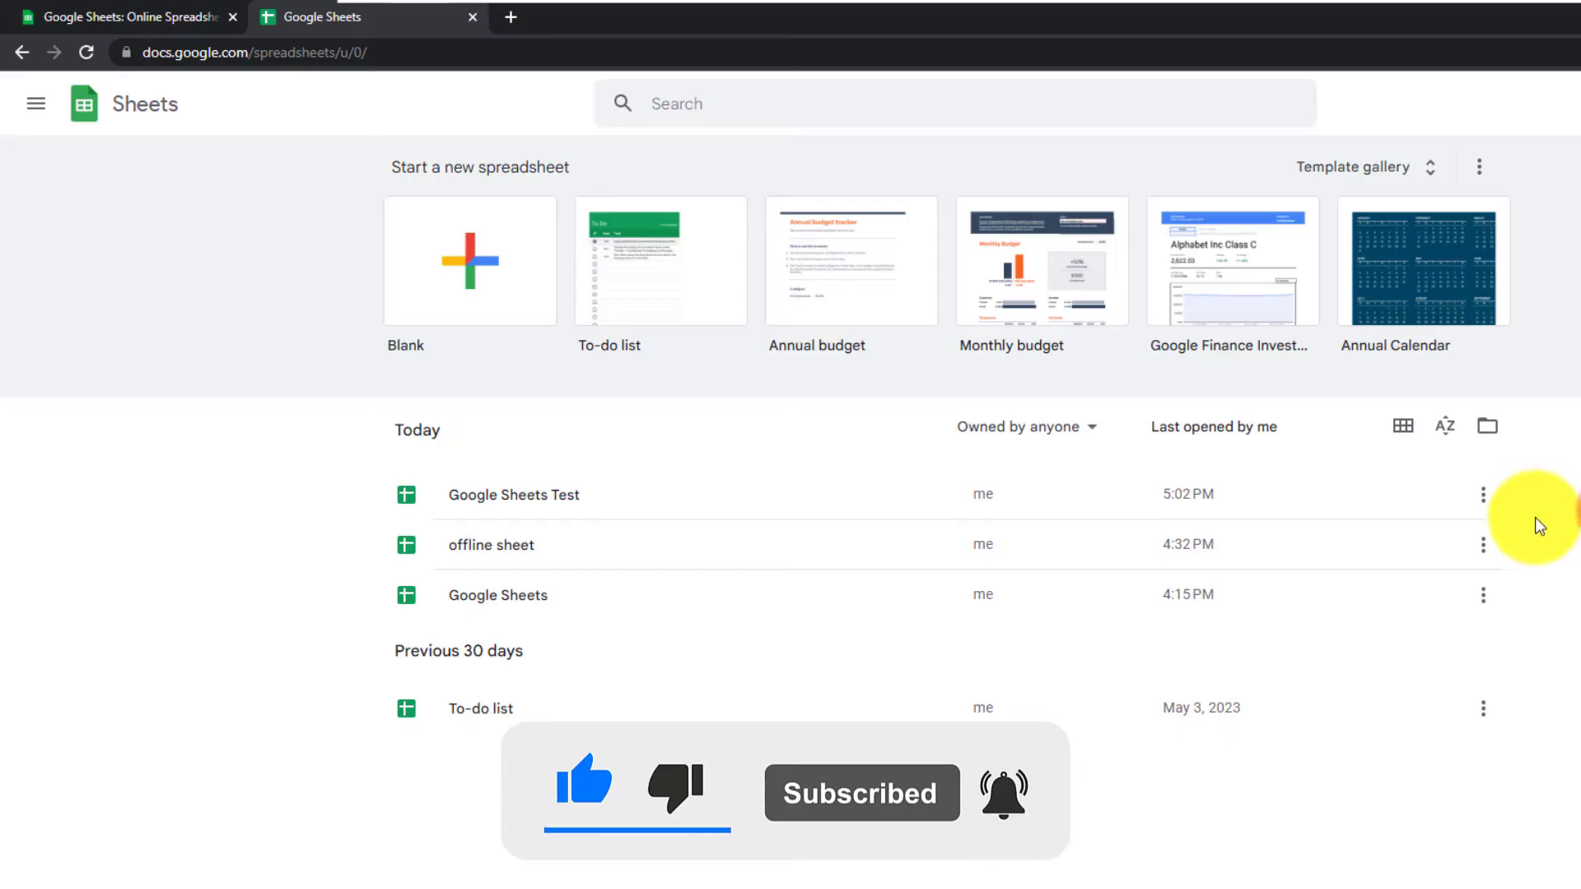
pyautogui.click(1483, 504)
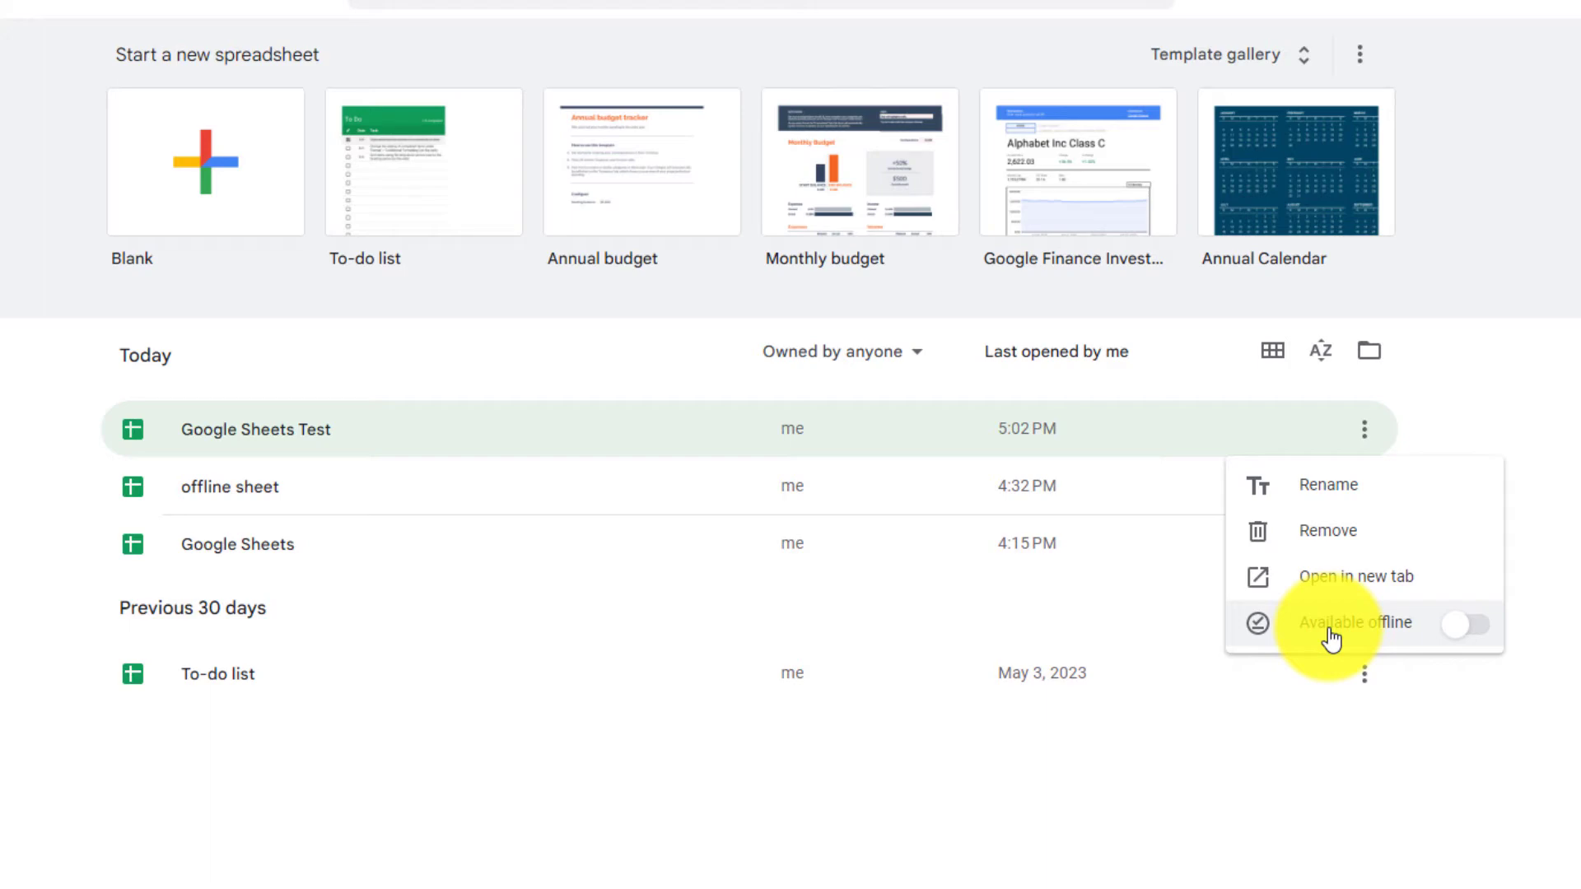
pyautogui.click(1331, 634)
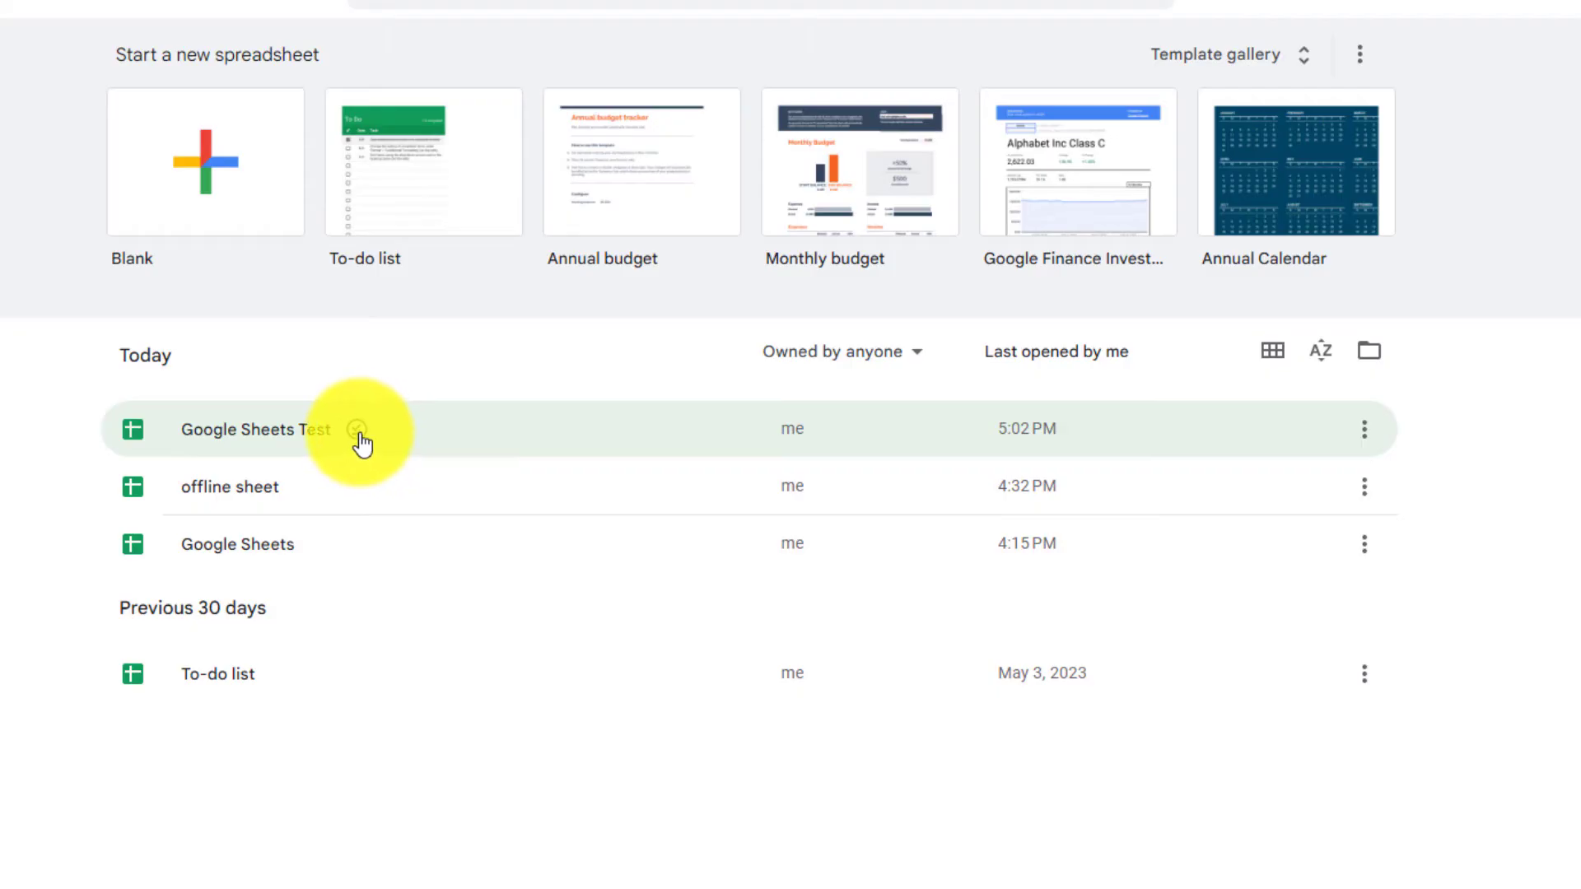
pyautogui.moveTo(357, 445)
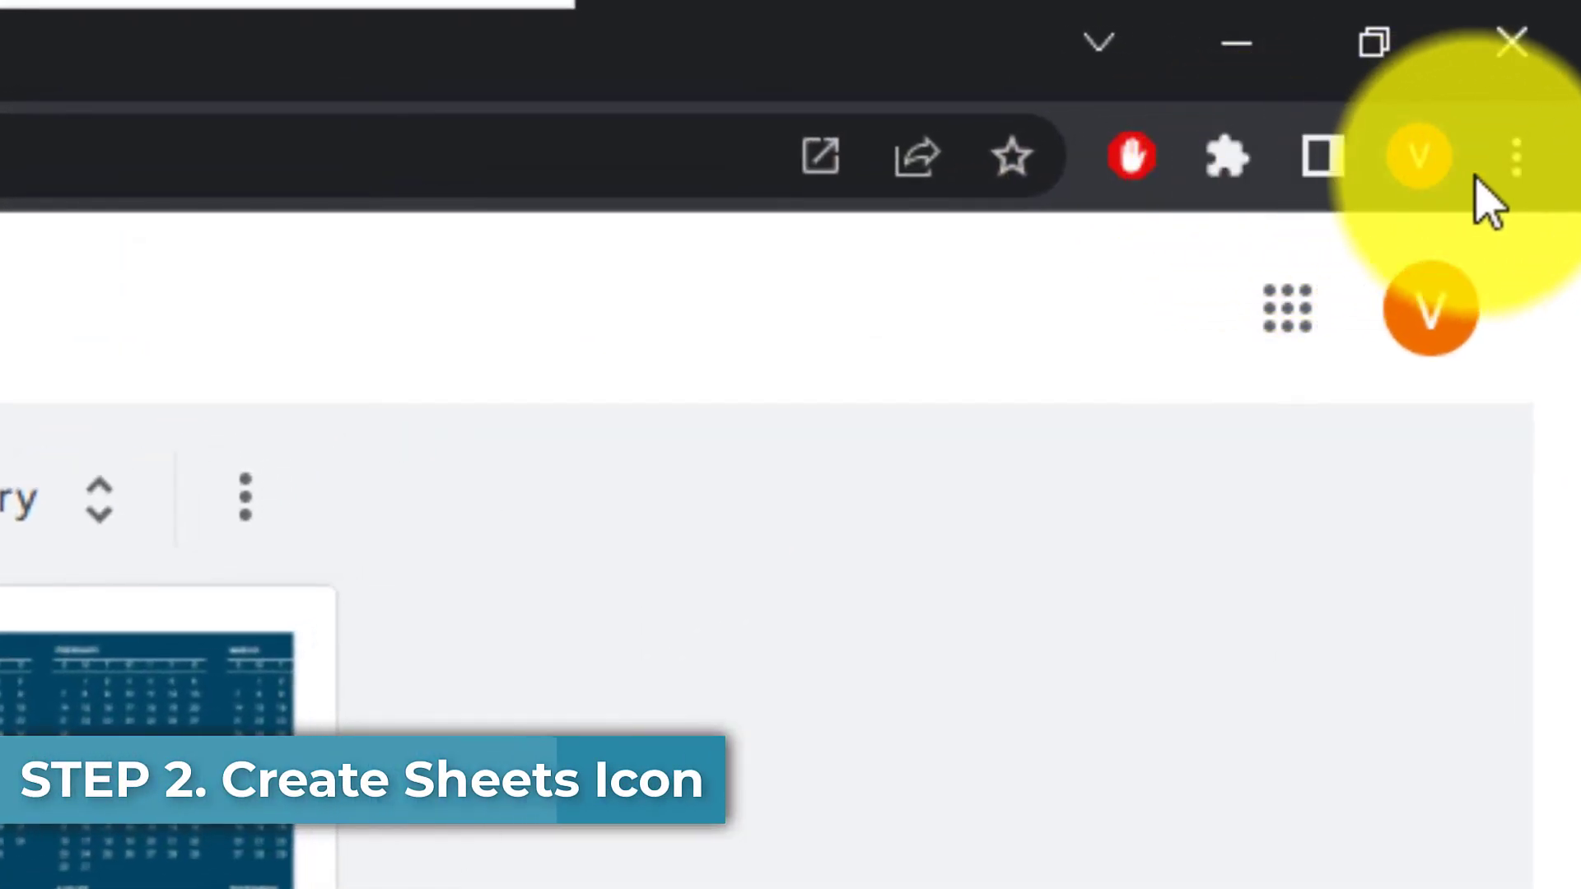
# Step: Create a browser shortcut named "Sheets" set to open as a window, and reposition the new app window
pyautogui.click(1519, 158)
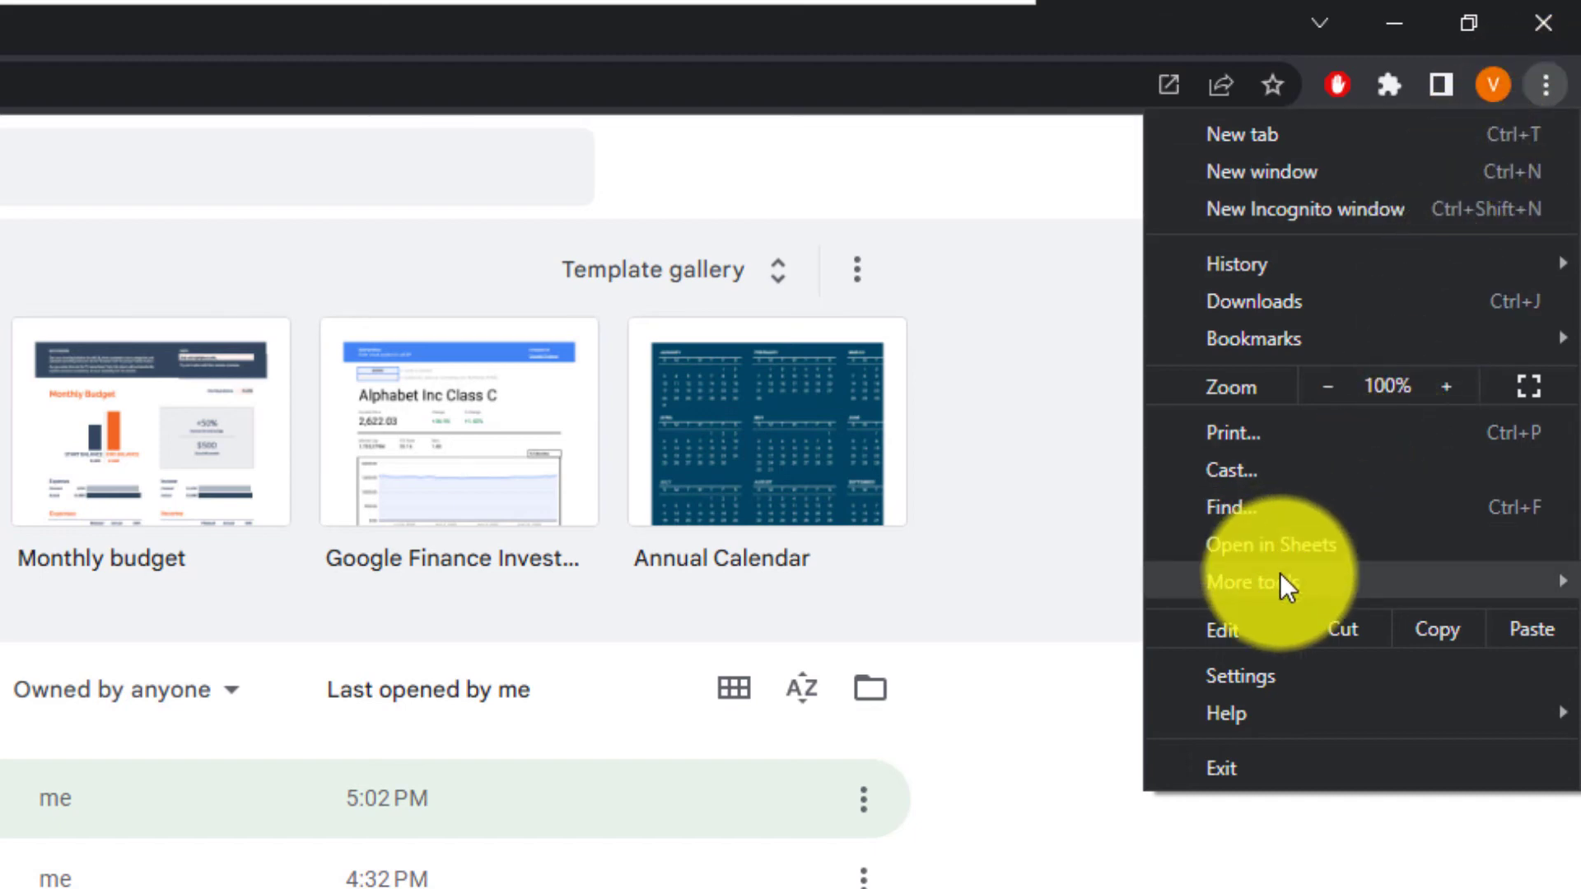
pyautogui.moveTo(1283, 581)
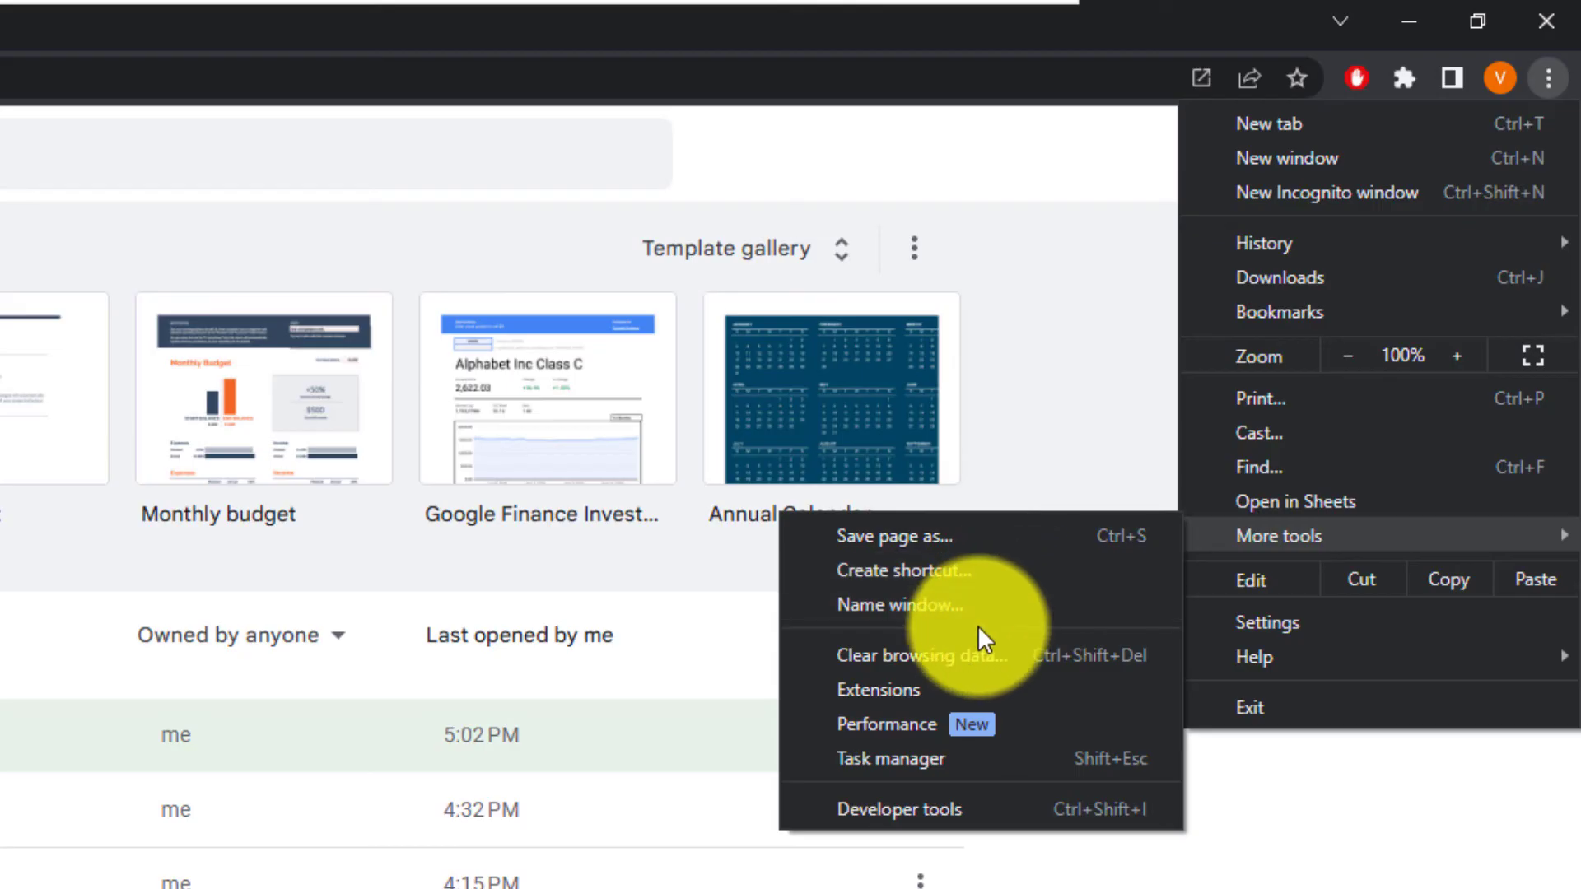
pyautogui.click(935, 576)
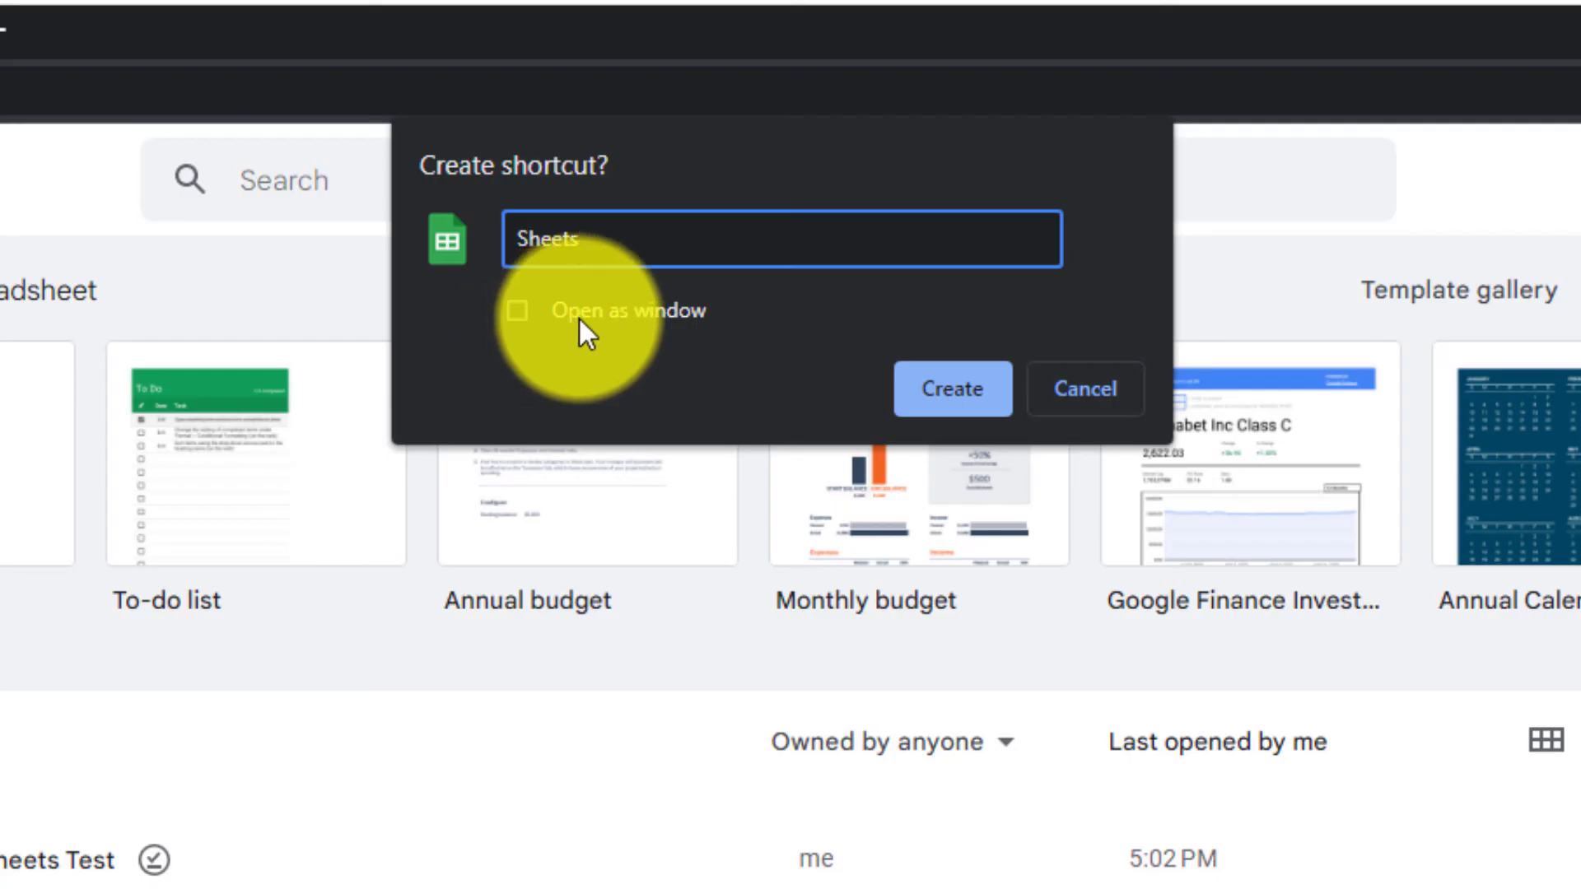
pyautogui.click(517, 313)
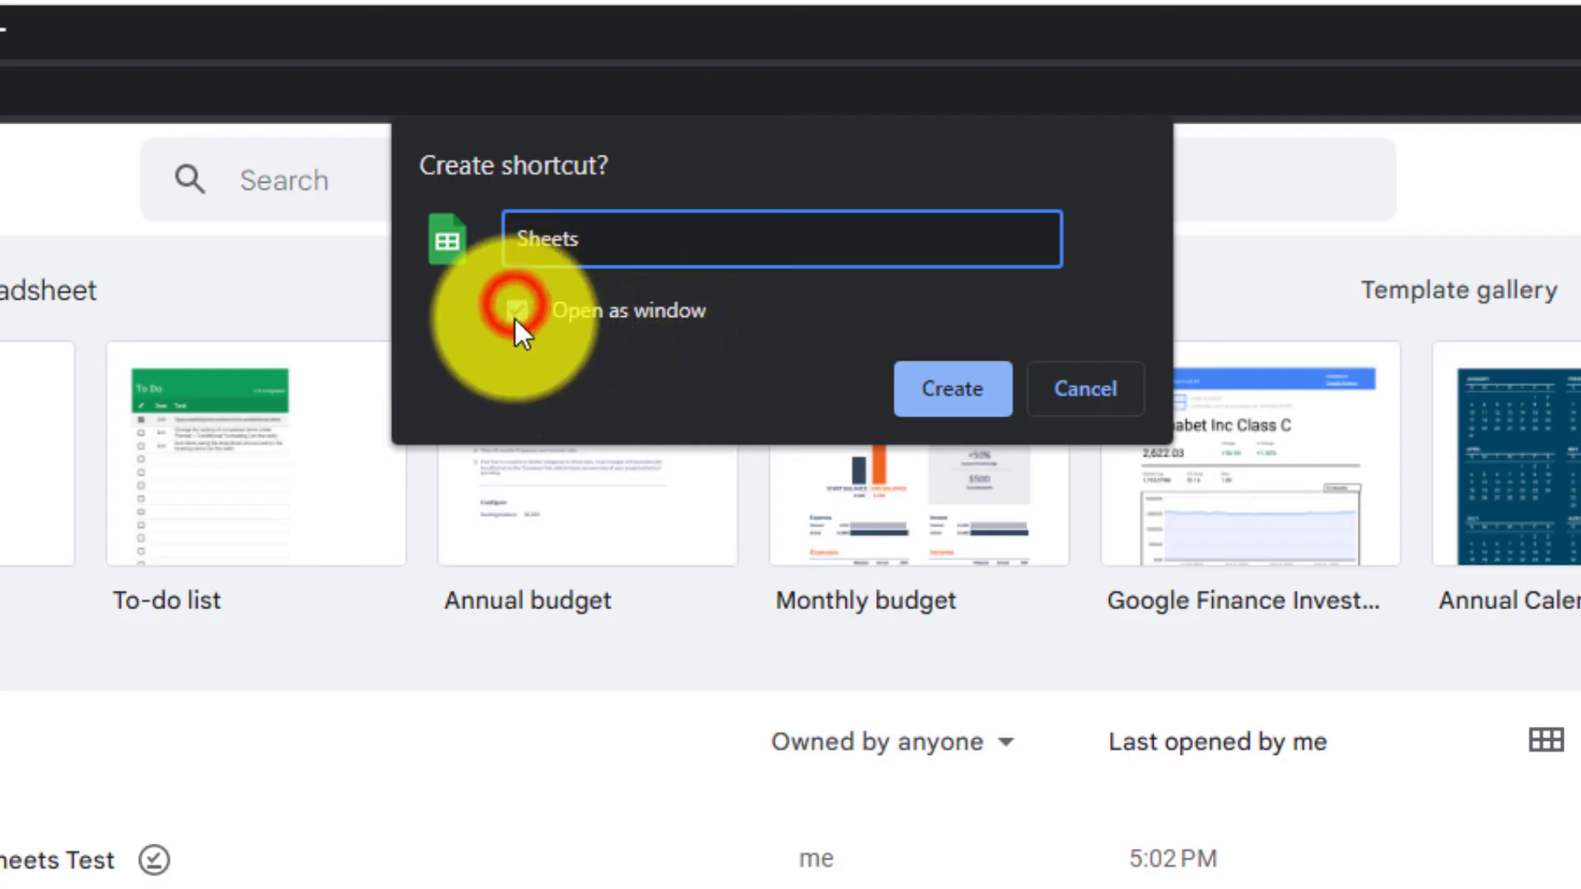
pyautogui.click(960, 387)
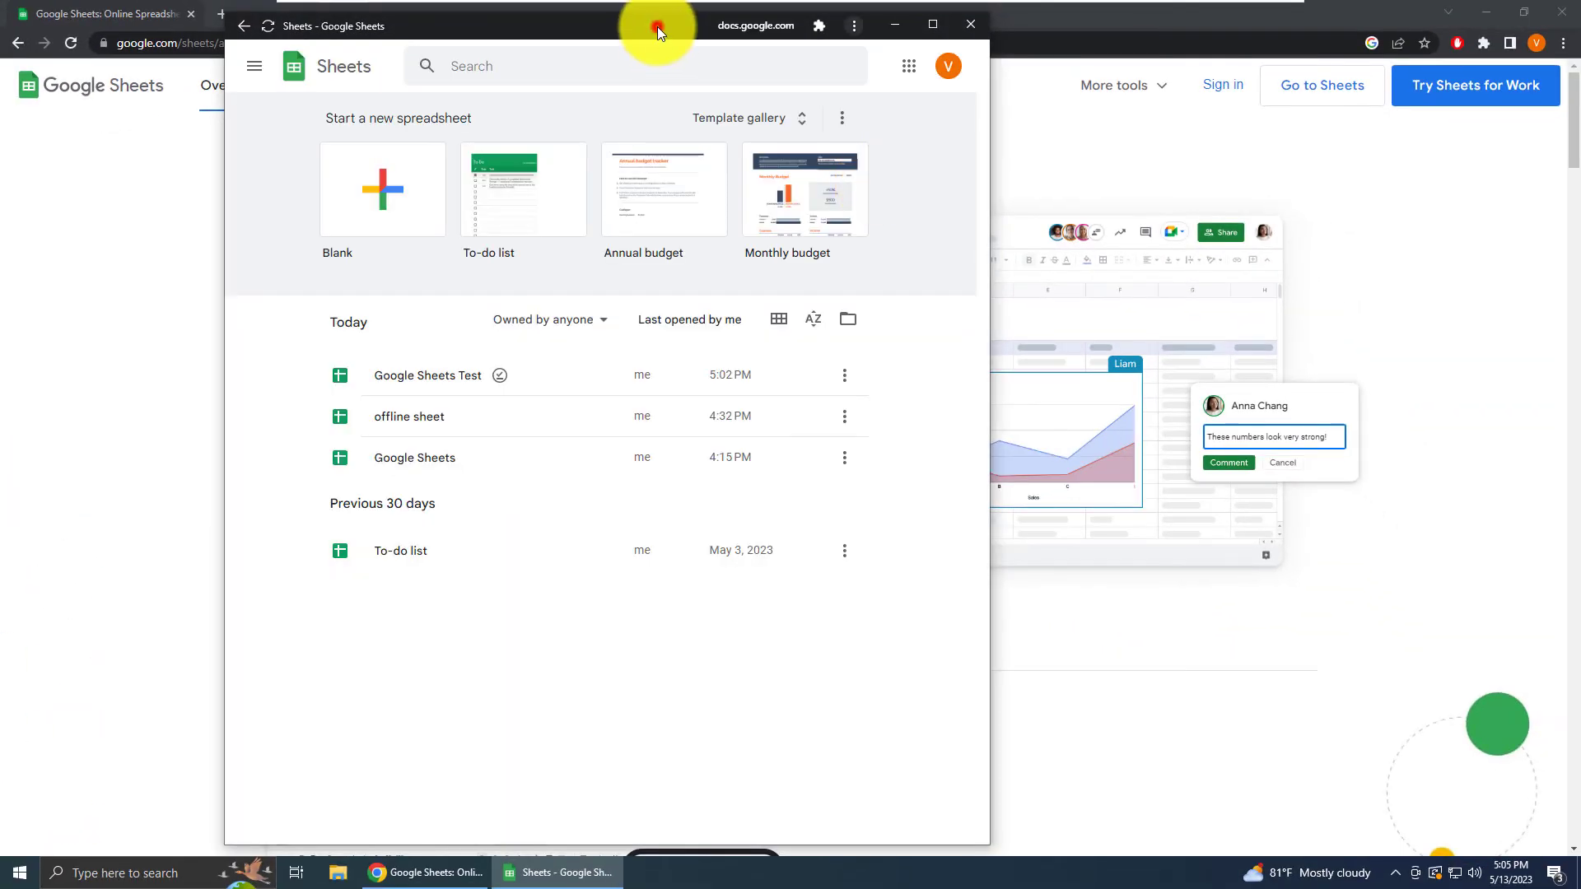
pyautogui.moveTo(657, 26); pyautogui.dragTo(865, 38)
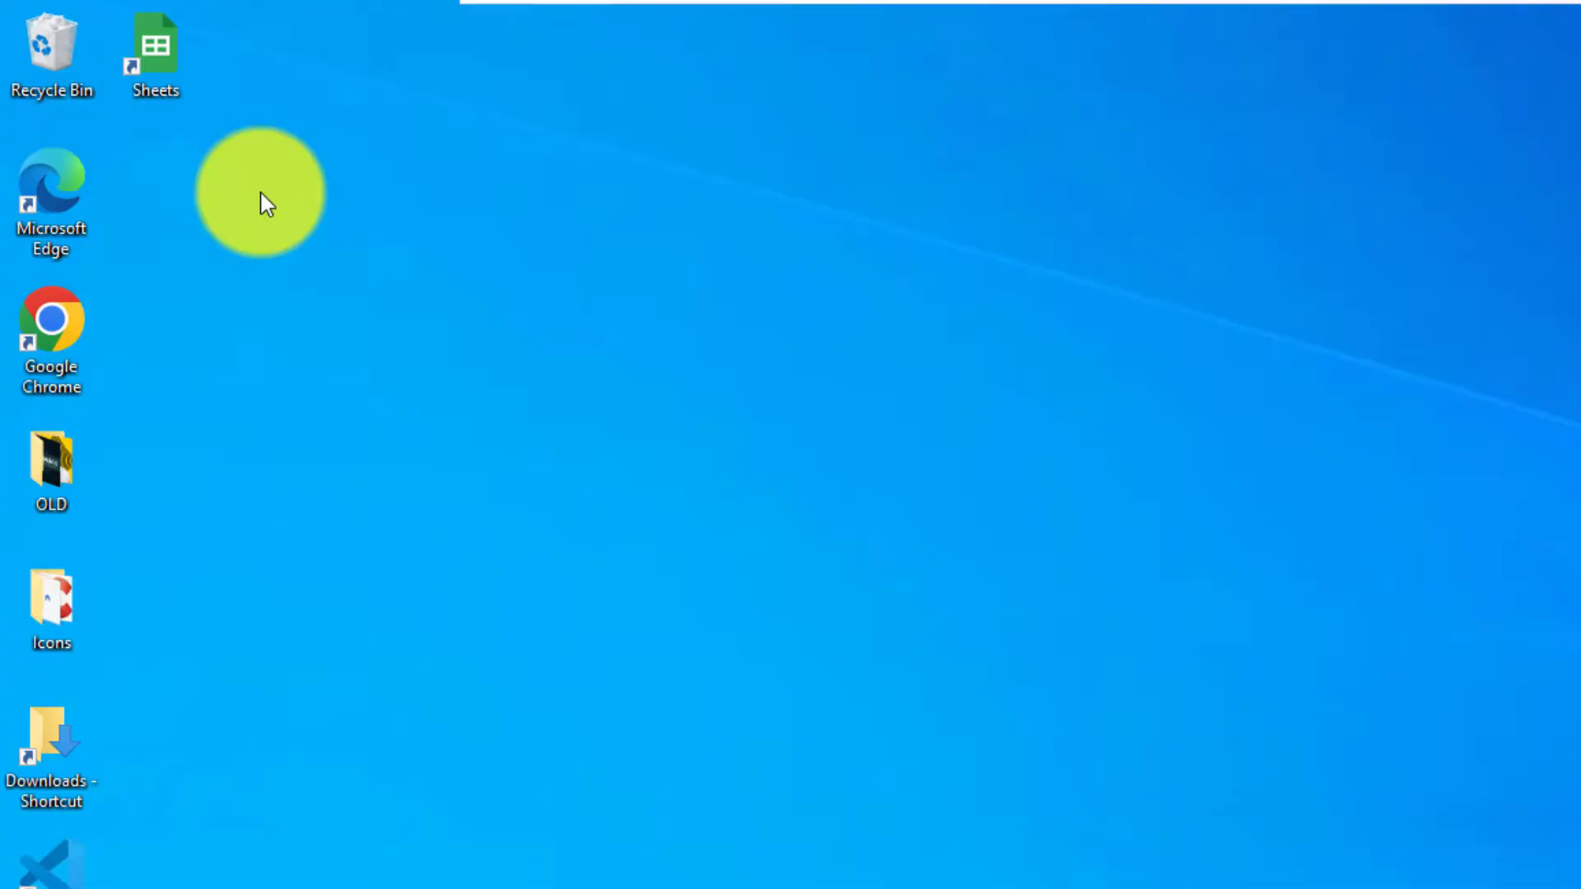
# Step: Move the Sheets shortcut to an empty area of the desktop and open it
pyautogui.click(371, 353)
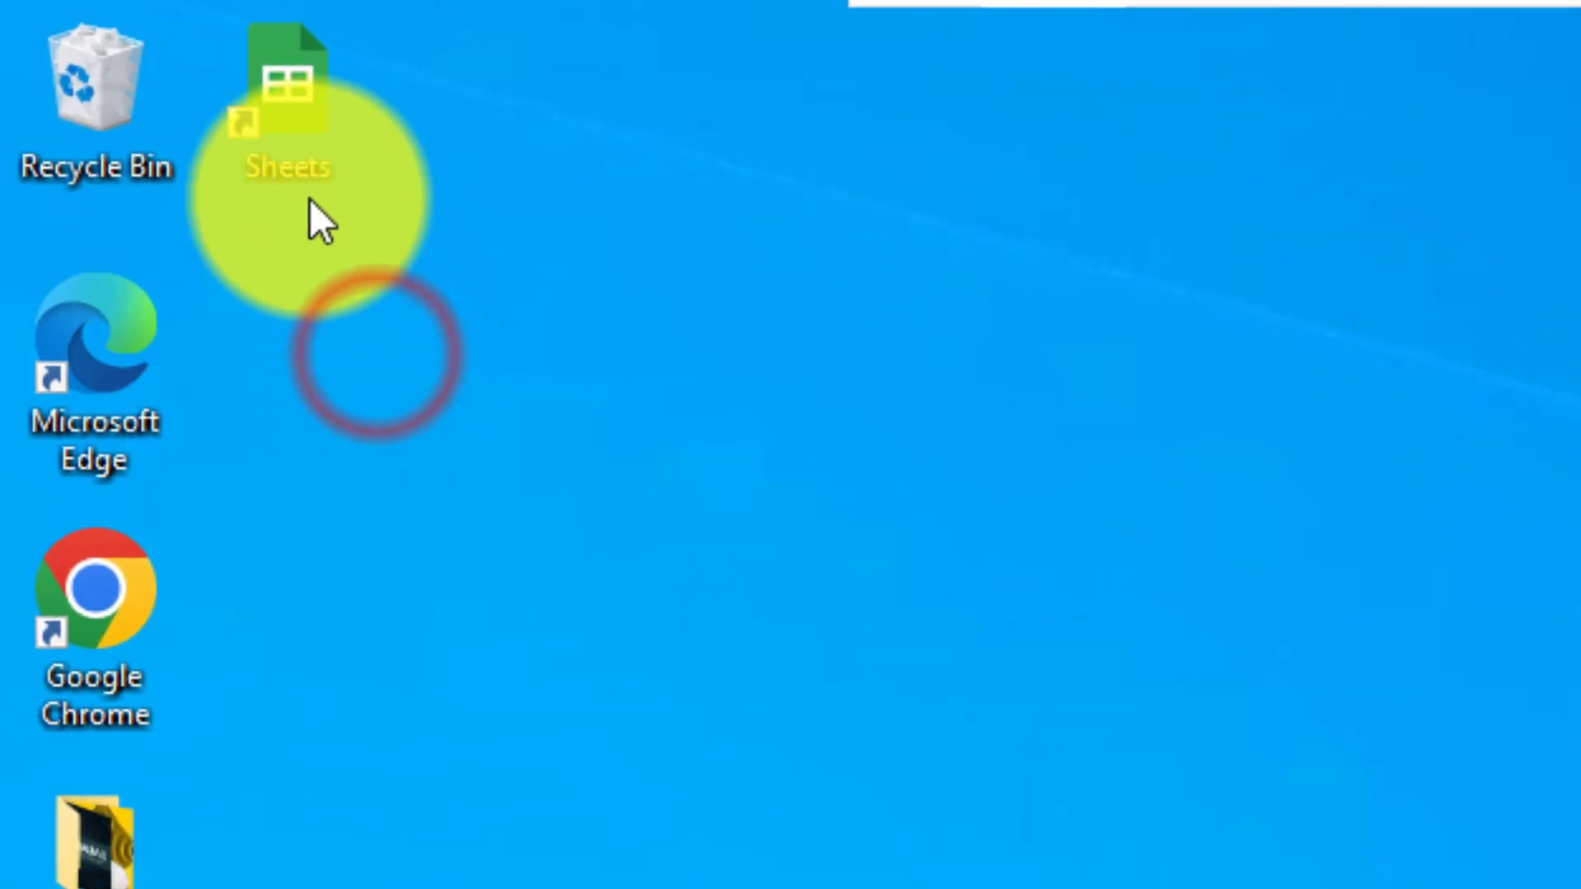
pyautogui.moveTo(293, 124); pyautogui.dragTo(677, 888)
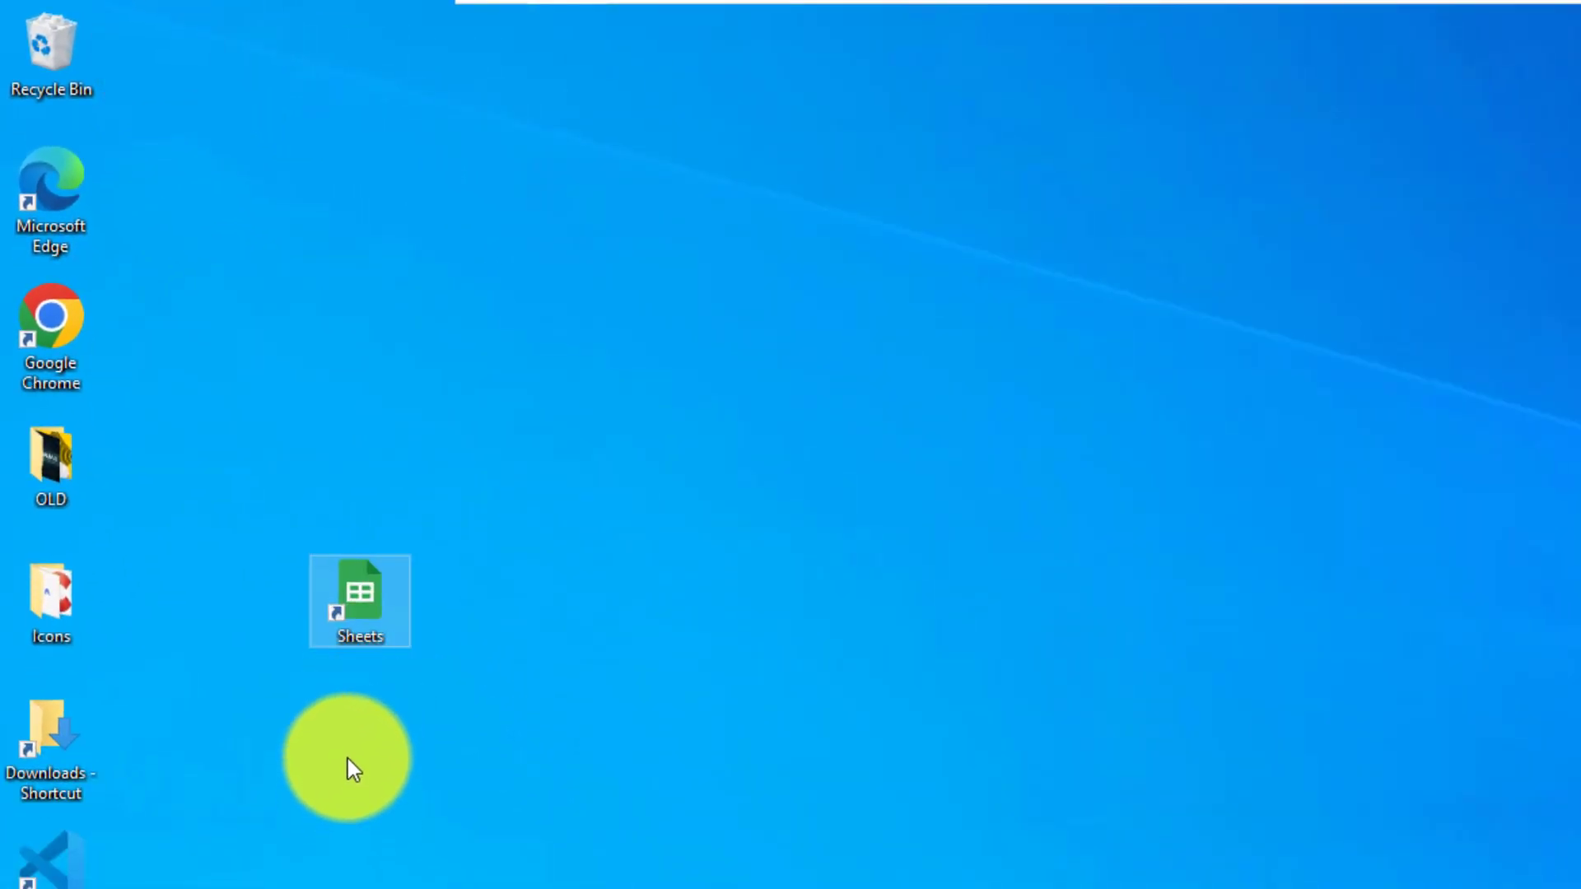
pyautogui.doubleClick(375, 601)
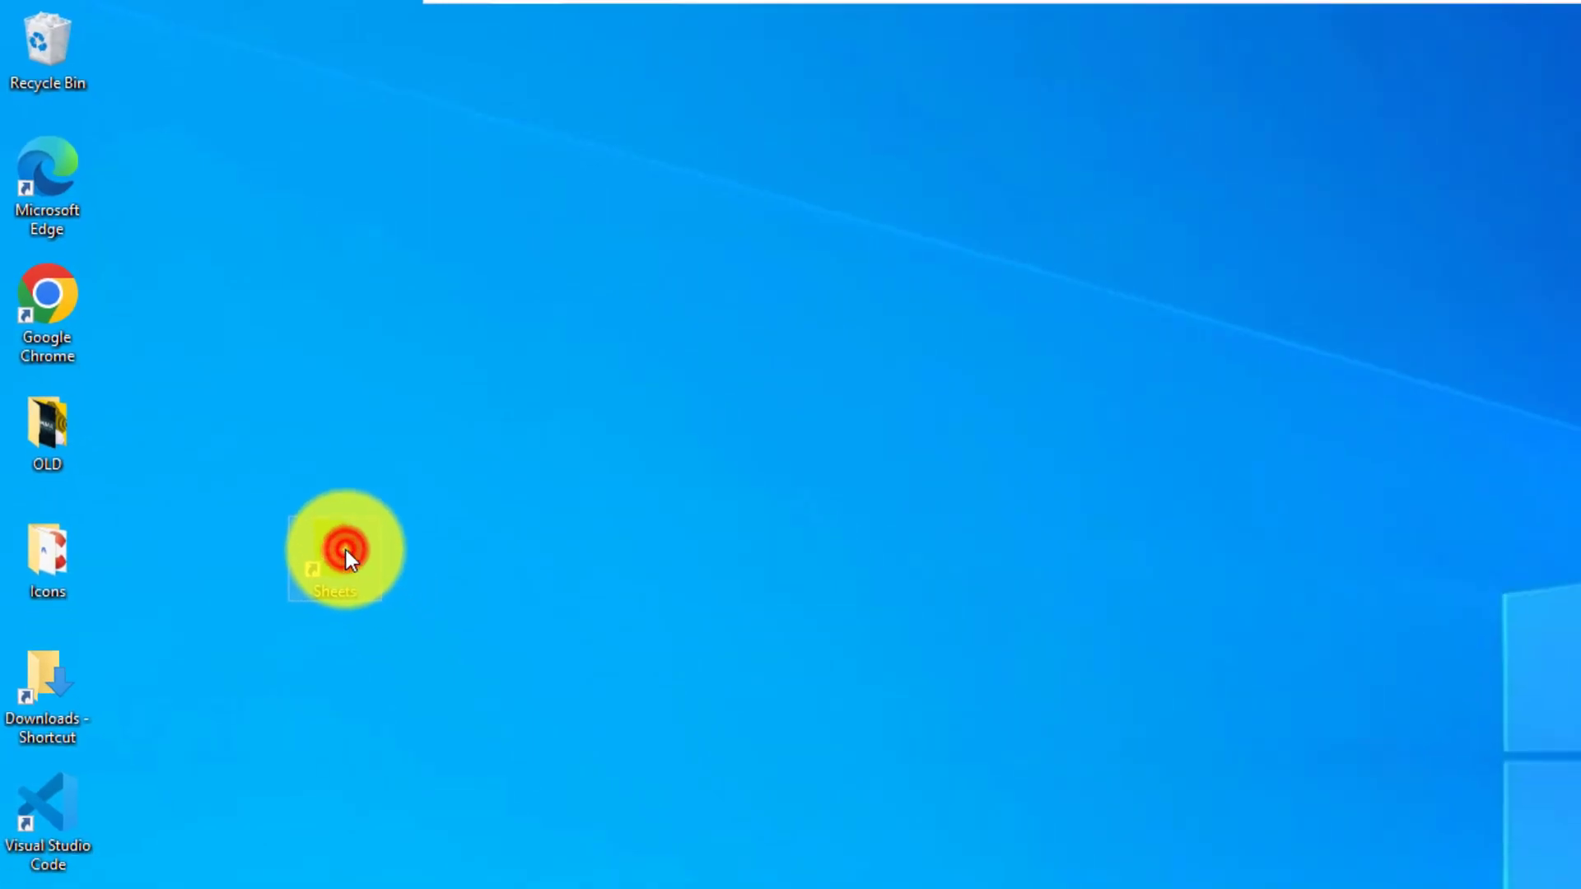